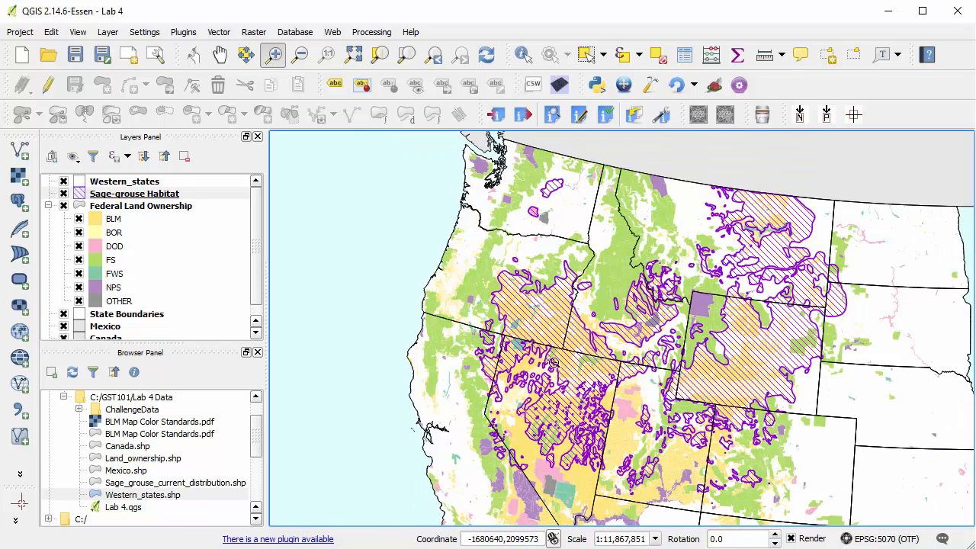
Create a new print composer titled "Lab 4 - Sage-grouse Habitat".
{"action": "left_click", "coordinate": [23, 34]}
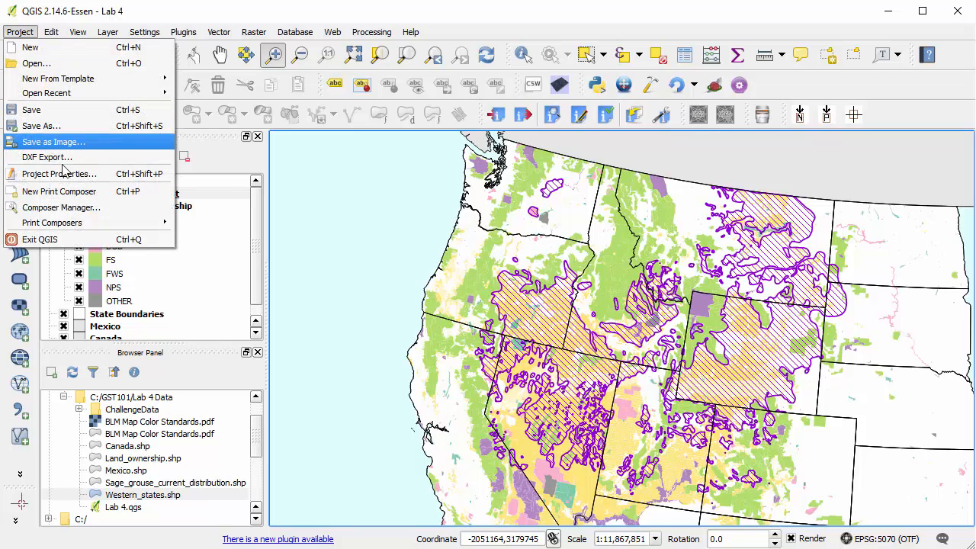
{"action": "left_click", "coordinate": [74, 194]}
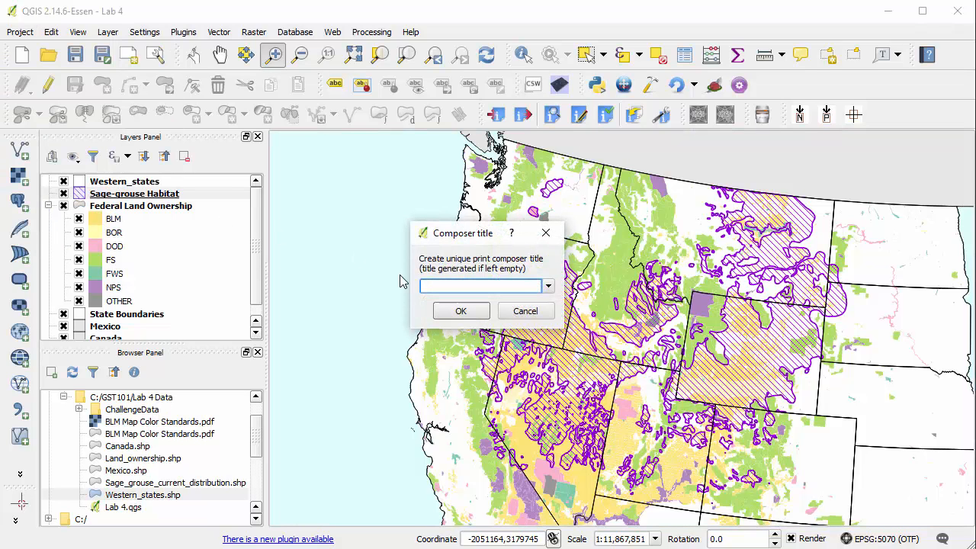
{"action": "type", "text": "Lab 4 - Sage-grouse Habitat"}
{"action": "left_click", "coordinate": [459, 312]}
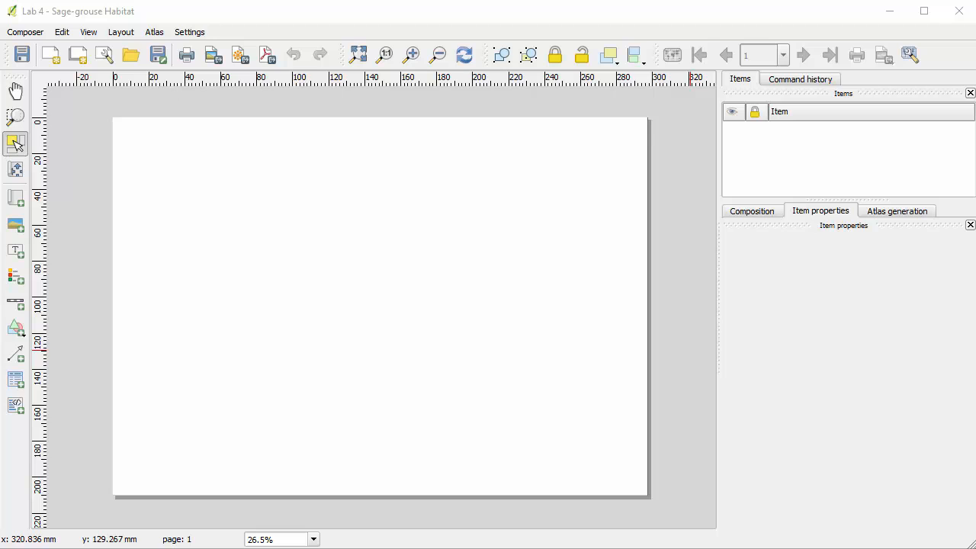
Set the composition's page size preset to ANSI A (Letter; 8.5x11 in) and check its export resolution.
{"action": "left_click", "coordinate": [758, 215]}
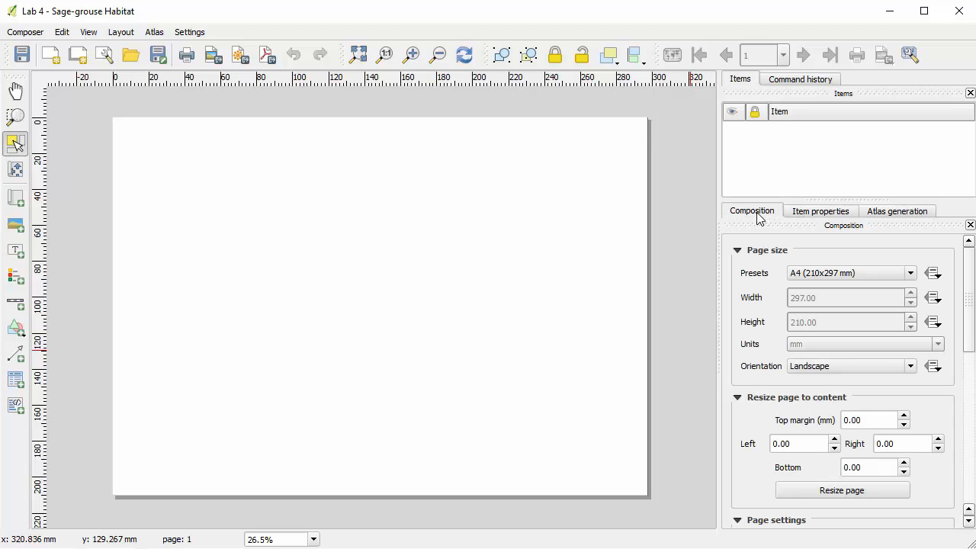
{"action": "left_click", "coordinate": [911, 273]}
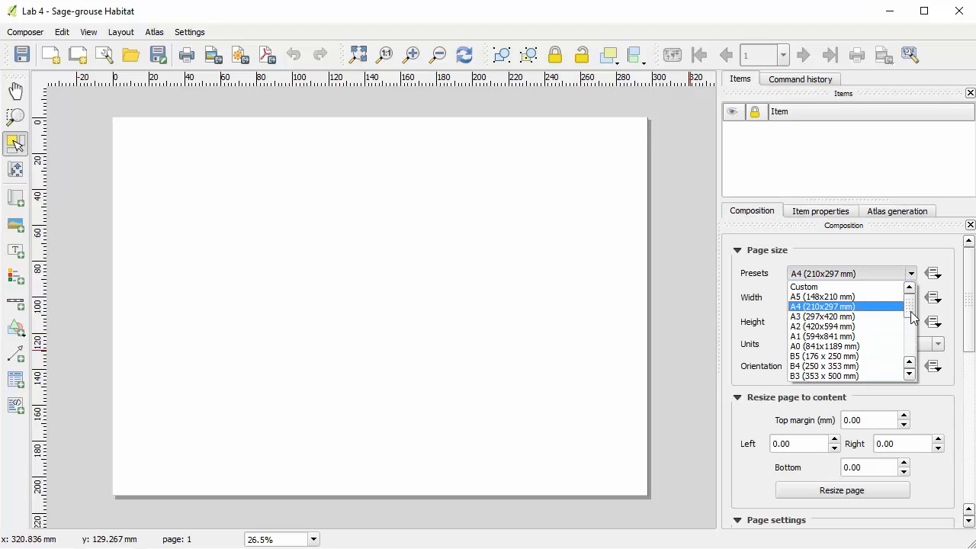
{"action": "left_click_drag", "start_coordinate": [913, 318], "coordinate": [912, 335]}
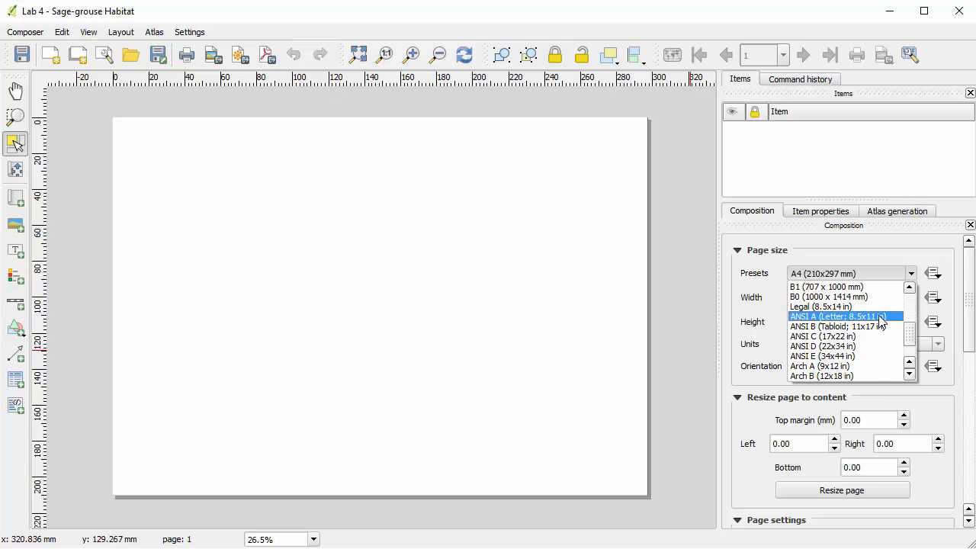
{"action": "left_click", "coordinate": [882, 317]}
{"action": "left_click_drag", "start_coordinate": [967, 308], "coordinate": [970, 392]}
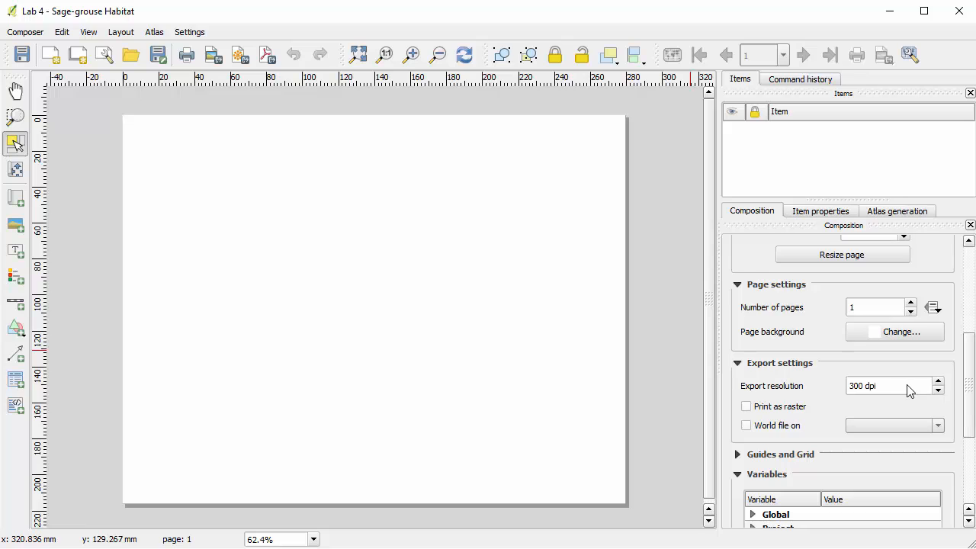
{"action": "left_click", "coordinate": [899, 386]}
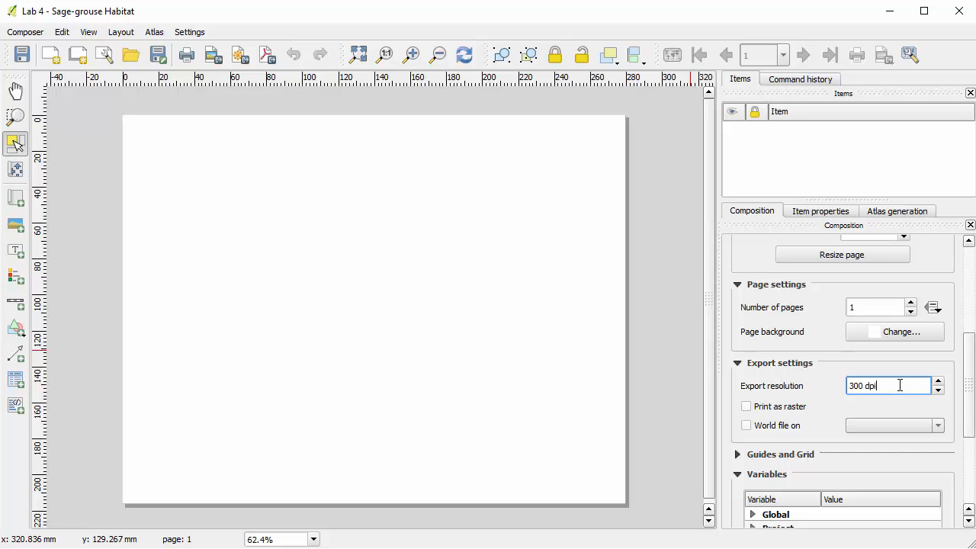
{"action": "left_click_drag", "start_coordinate": [967, 386], "coordinate": [966, 306]}
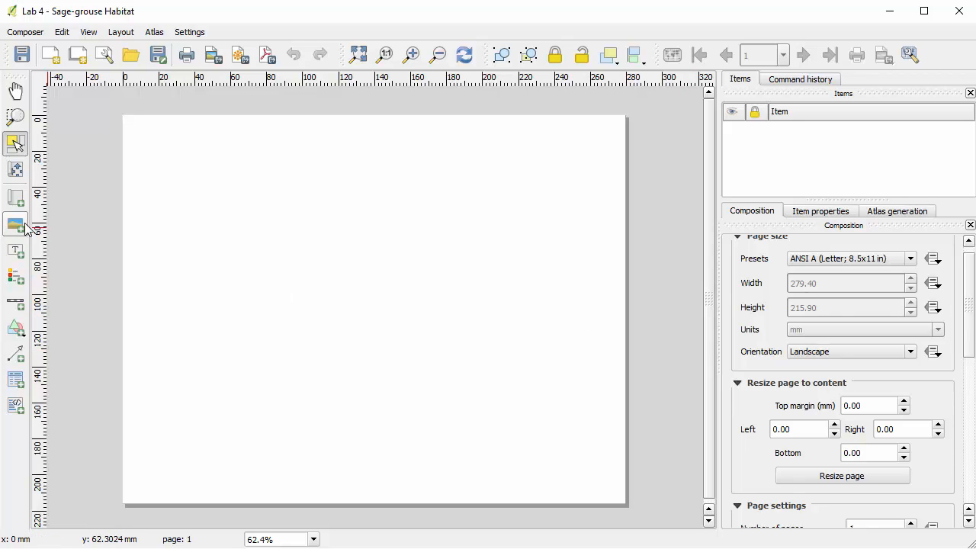
Add a map about 235 mm wide and 170 mm high to the lower-left part of the page, leaving space above for a title.
{"action": "left_click", "coordinate": [15, 199]}
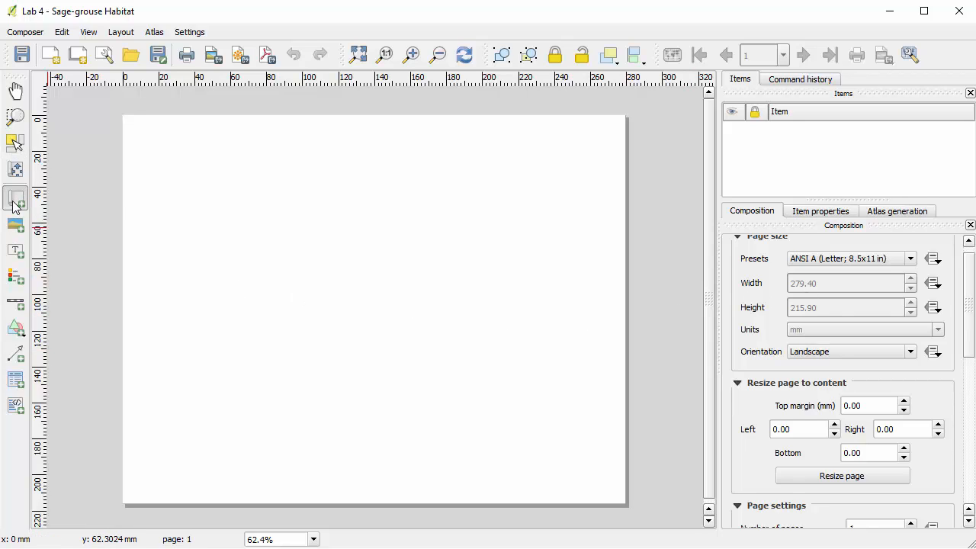
{"action": "left_click_drag", "start_coordinate": [127, 179], "coordinate": [549, 486]}
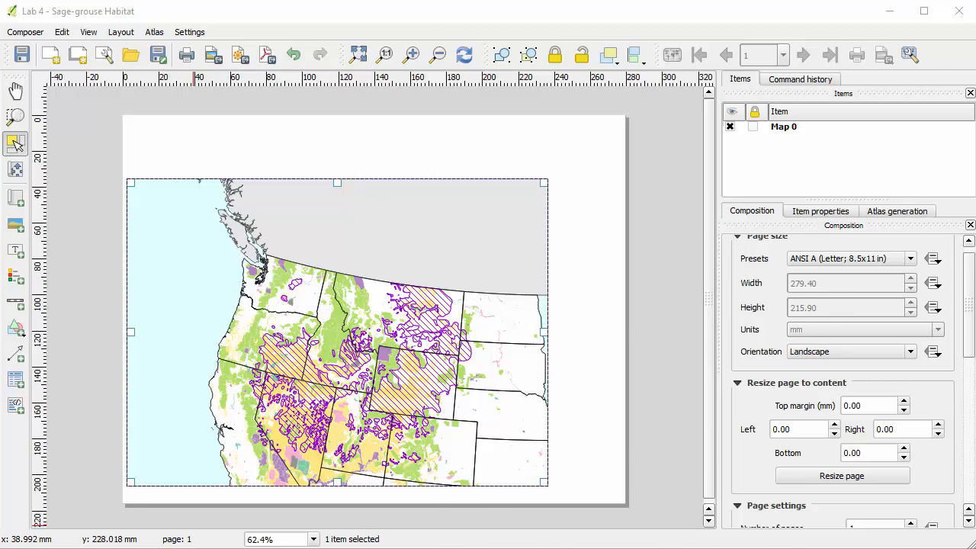
{"action": "key", "text": "alt+Tab"}
{"action": "key", "text": "alt+Tab"}
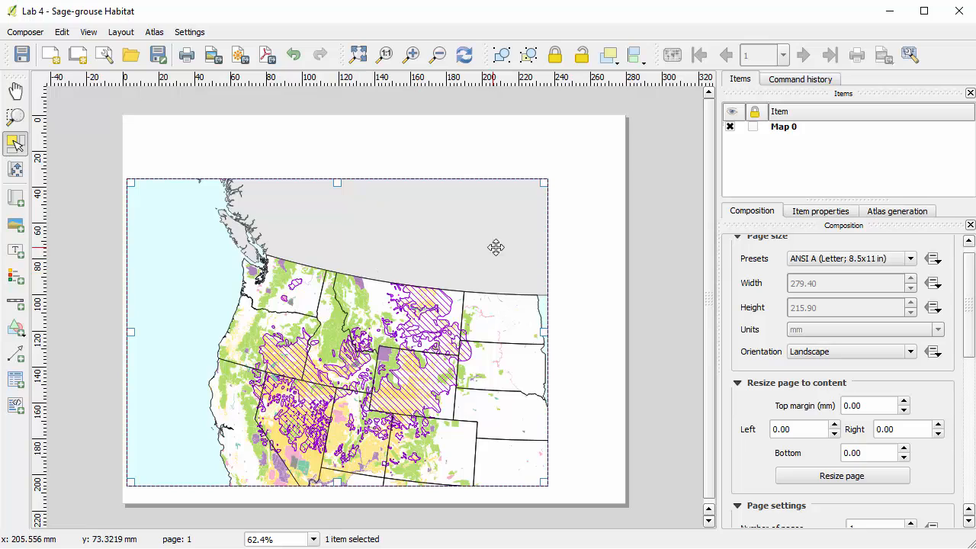
Set the new map item's extent to match the main map canvas.
{"action": "left_click", "coordinate": [797, 217]}
{"action": "left_click_drag", "start_coordinate": [966, 301], "coordinate": [965, 348]}
{"action": "left_click", "coordinate": [893, 438]}
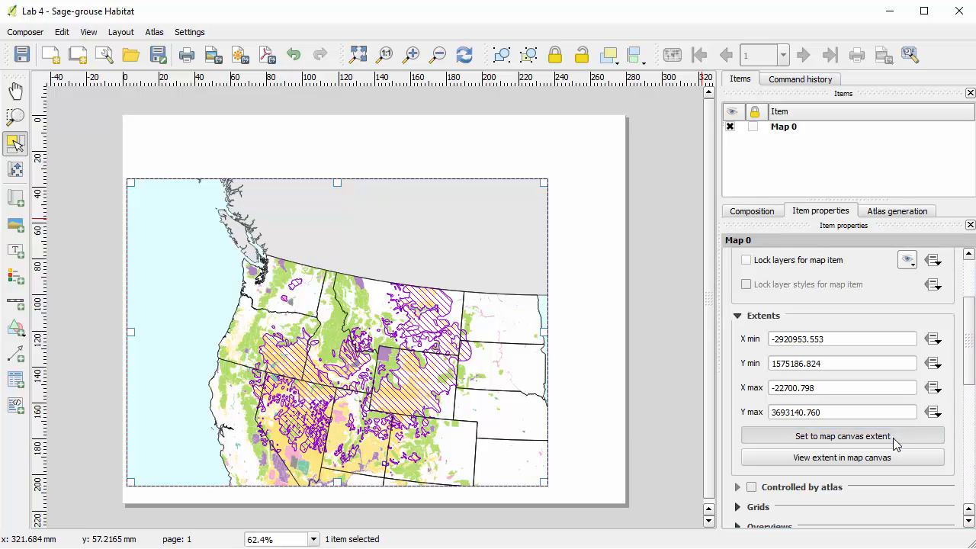
{"action": "left_click", "coordinate": [893, 438]}
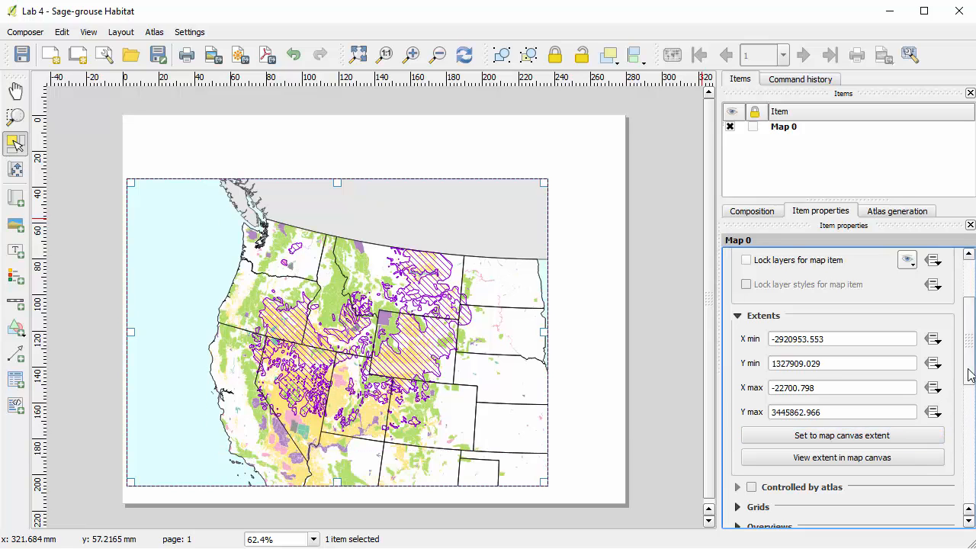
{"action": "left_click_drag", "start_coordinate": [969, 360], "coordinate": [969, 319]}
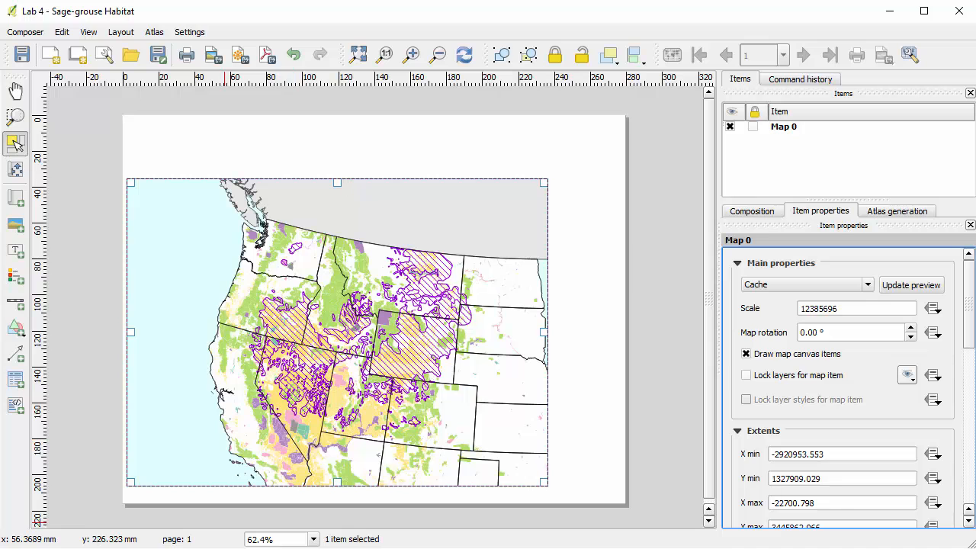
Zoom the main map canvas in on the western states, apply its extent to the composer map and update the preview.
{"action": "key", "text": "alt+Tab"}
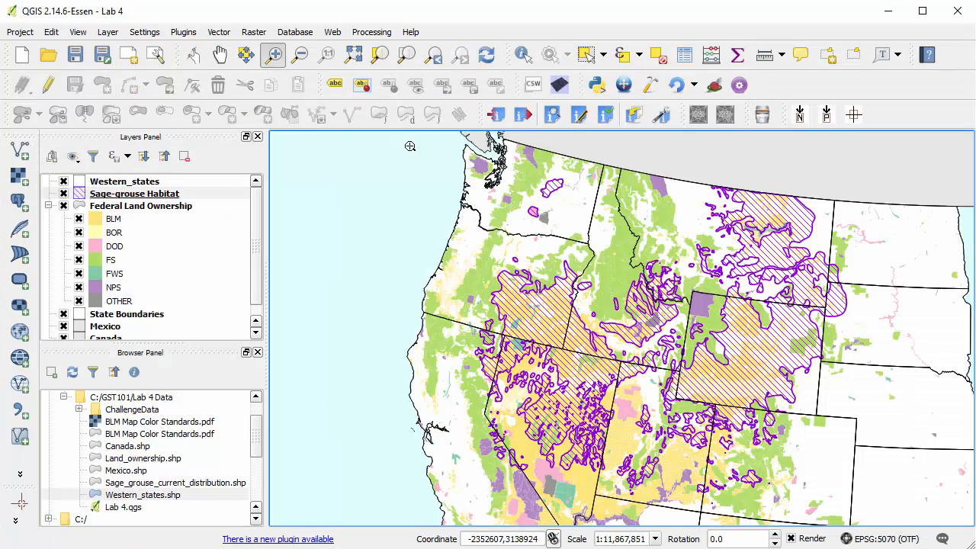
{"action": "left_click_drag", "start_coordinate": [464, 140], "coordinate": [859, 503]}
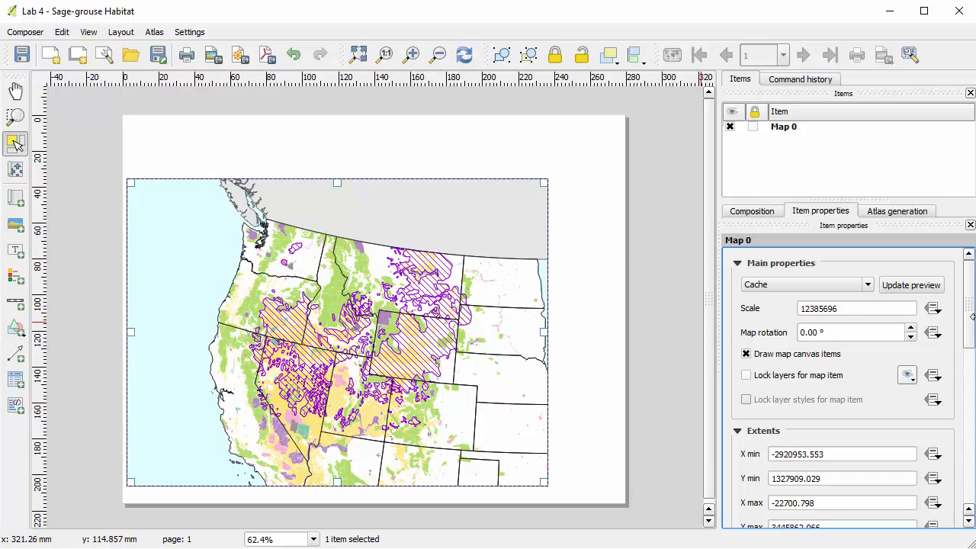
{"action": "scroll", "coordinate": [974, 320], "scroll_direction": "down", "scroll_amount": 3}
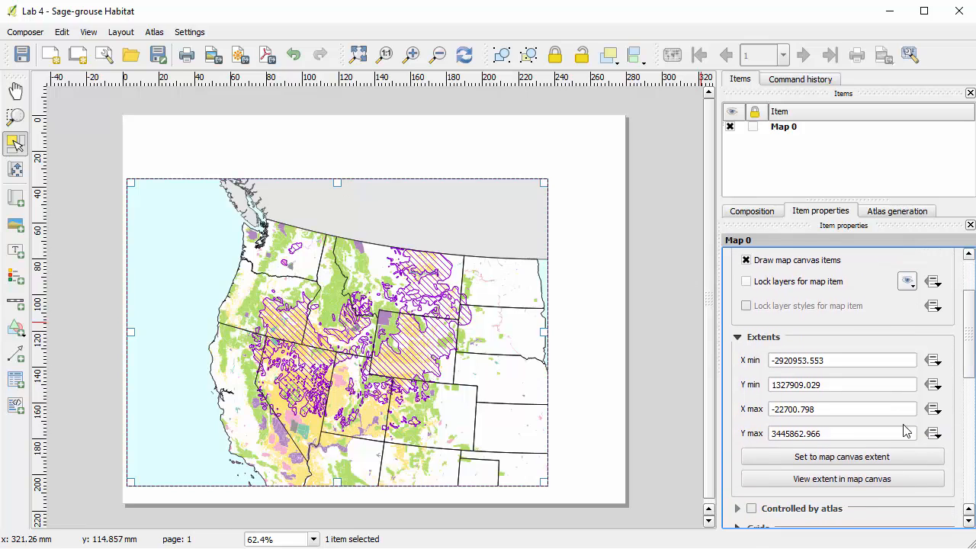
{"action": "left_click", "coordinate": [873, 457]}
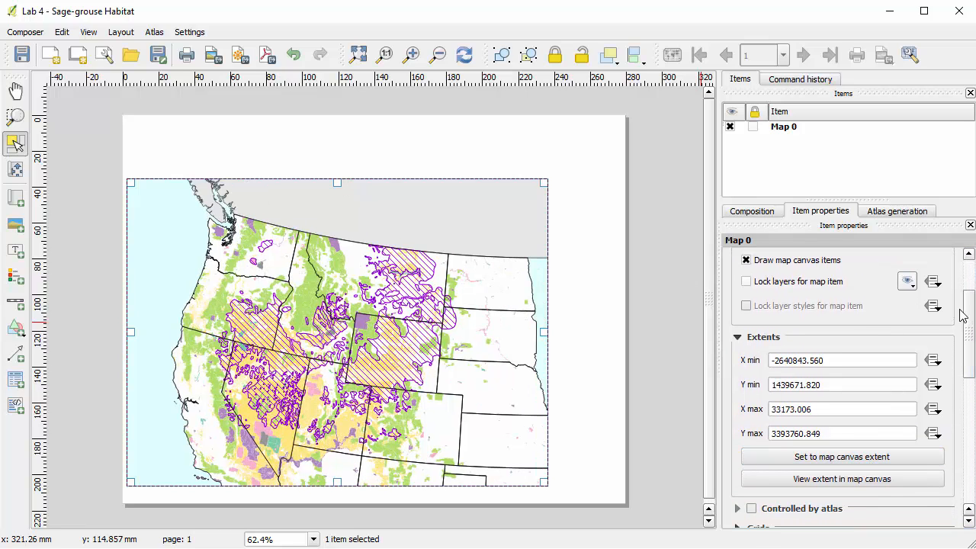
{"action": "left_click", "coordinate": [965, 280]}
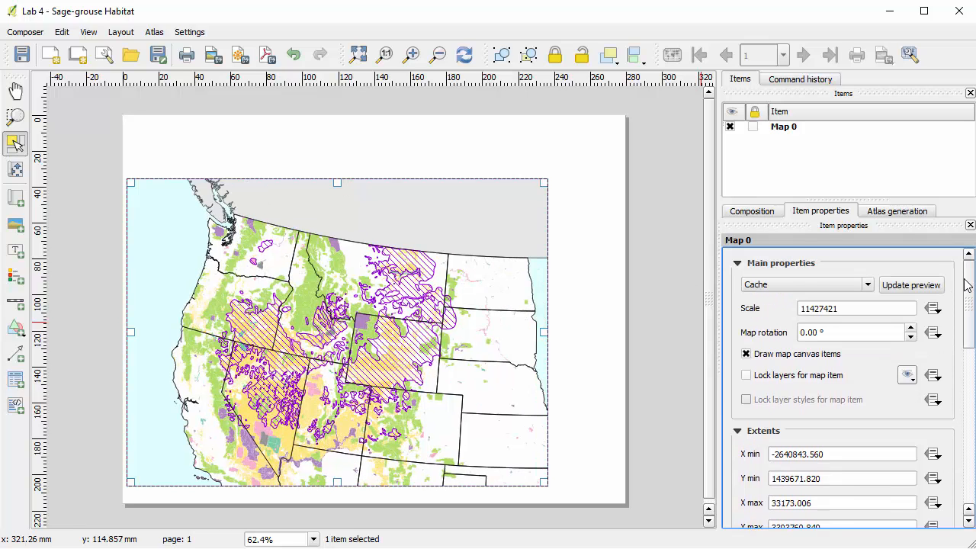
{"action": "left_click", "coordinate": [921, 287]}
{"action": "key", "text": "Tab"}
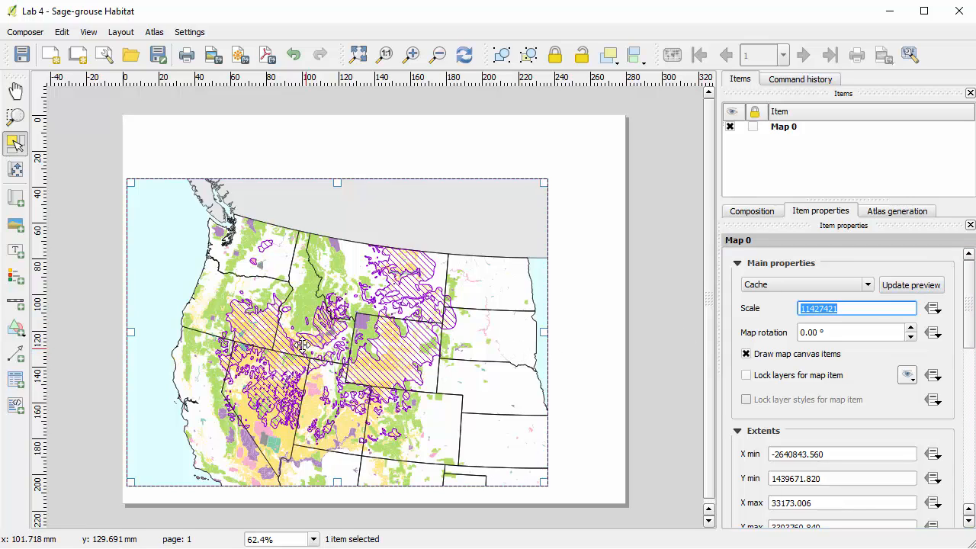
Narrow the map frame from its right edge to about 220 mm wide and reset its extent to the map canvas.
{"action": "left_click_drag", "start_coordinate": [544, 333], "coordinate": [516, 334]}
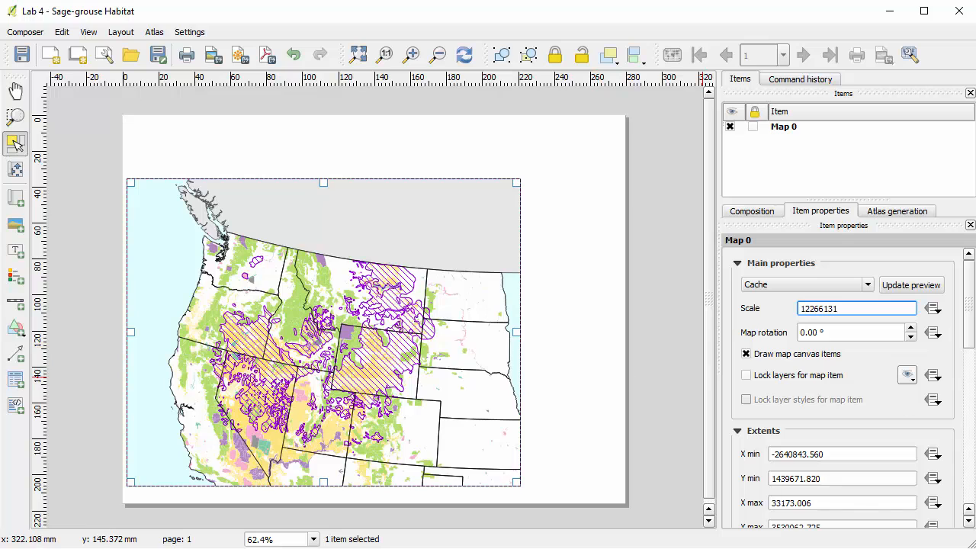
{"action": "left_click_drag", "start_coordinate": [970, 298], "coordinate": [971, 337]}
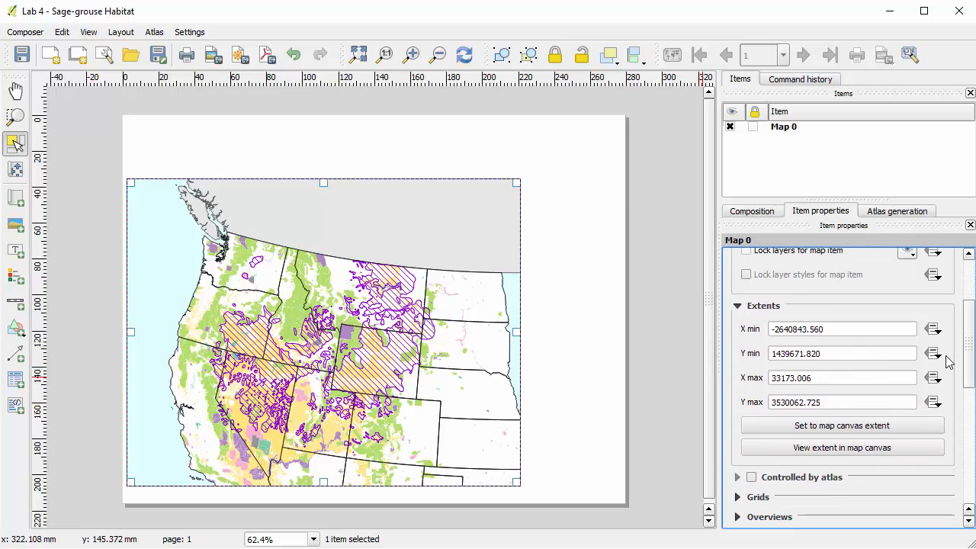
{"action": "left_click", "coordinate": [894, 426]}
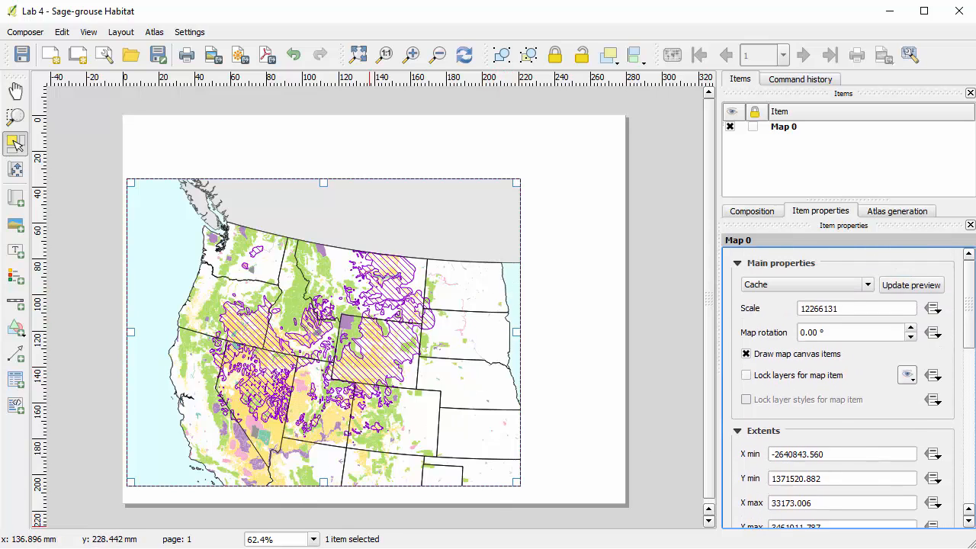
Pan the main map canvas to show more ocean west of the states and apply that extent to the composer map.
{"action": "key", "text": "alt+Tab"}
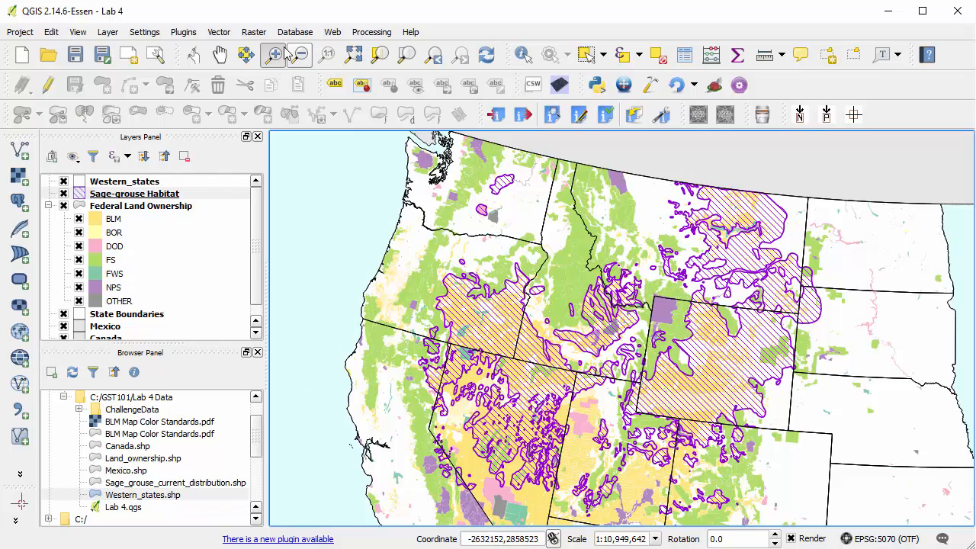
{"action": "left_click", "coordinate": [220, 55]}
{"action": "left_click_drag", "start_coordinate": [407, 252], "coordinate": [465, 251]}
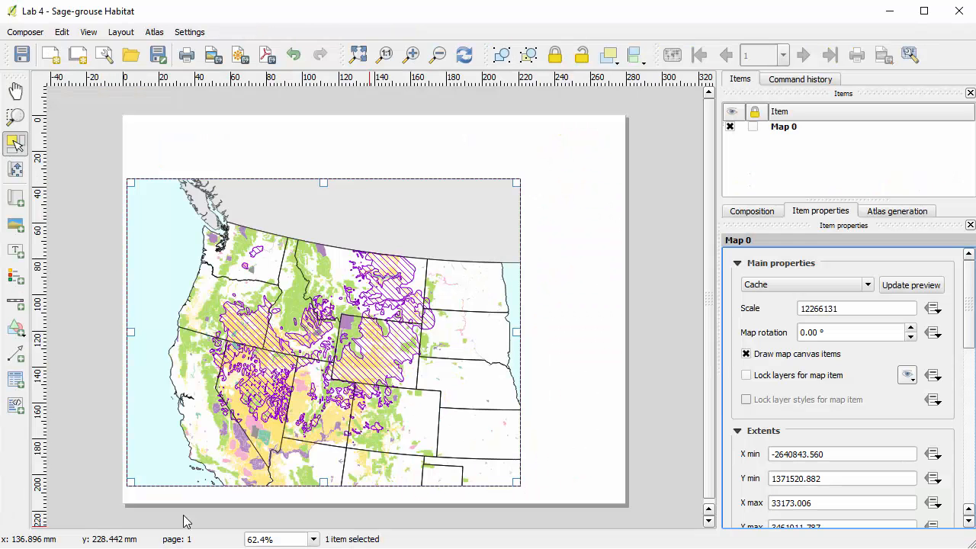
{"action": "left_click", "coordinate": [467, 60]}
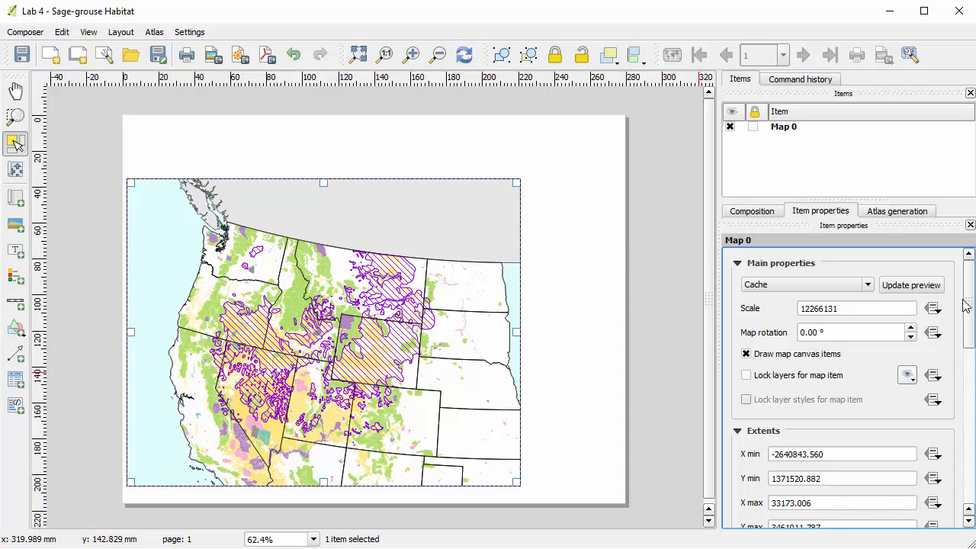
{"action": "left_click_drag", "start_coordinate": [966, 304], "coordinate": [969, 342]}
{"action": "left_click", "coordinate": [873, 418]}
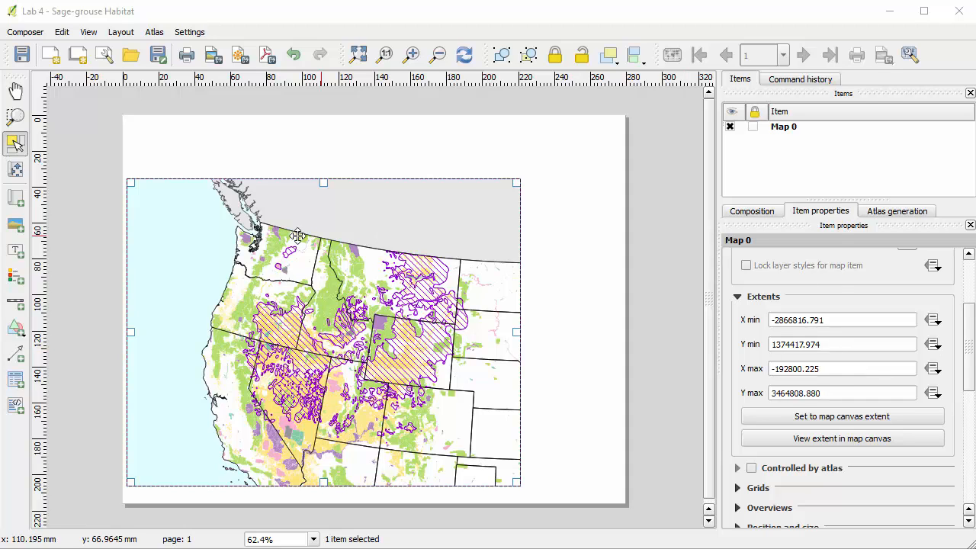
Add a label spanning the page above the map, about 275 mm wide, with the text "Greater Sage-grouse Current Distribution".
{"action": "left_click", "coordinate": [21, 257]}
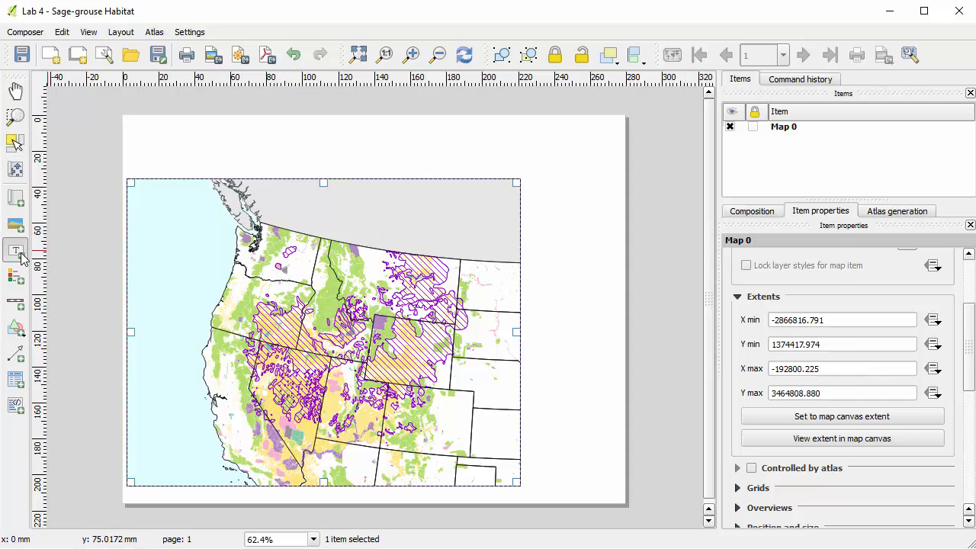
{"action": "left_click_drag", "start_coordinate": [126, 119], "coordinate": [620, 173]}
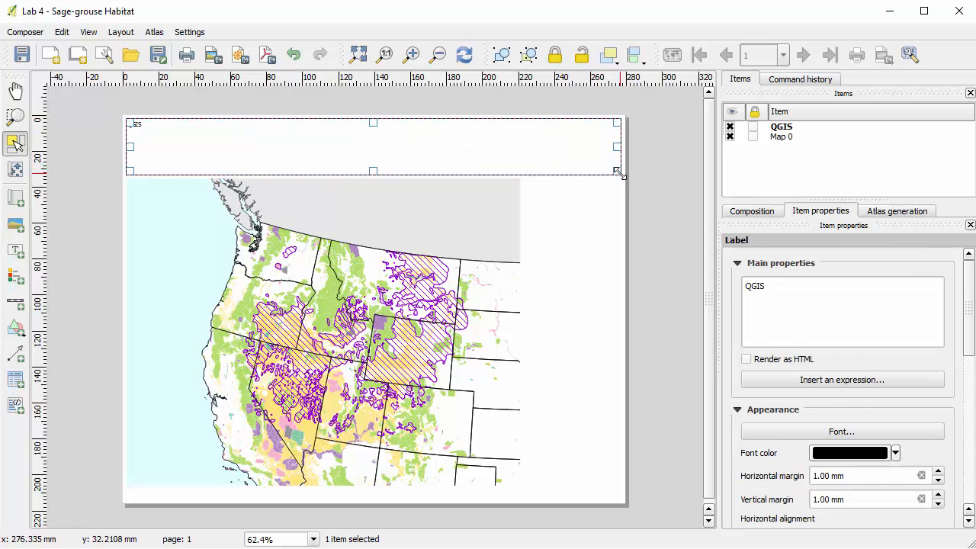
{"action": "left_click", "coordinate": [790, 297]}
{"action": "key", "text": "ctrl+a"}
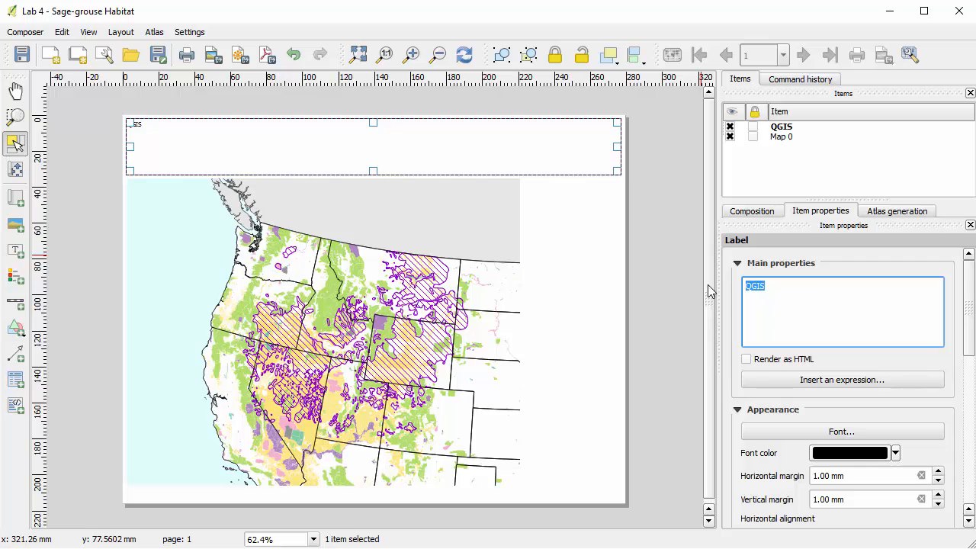
{"action": "type", "text": "Greater Sage-gr"}
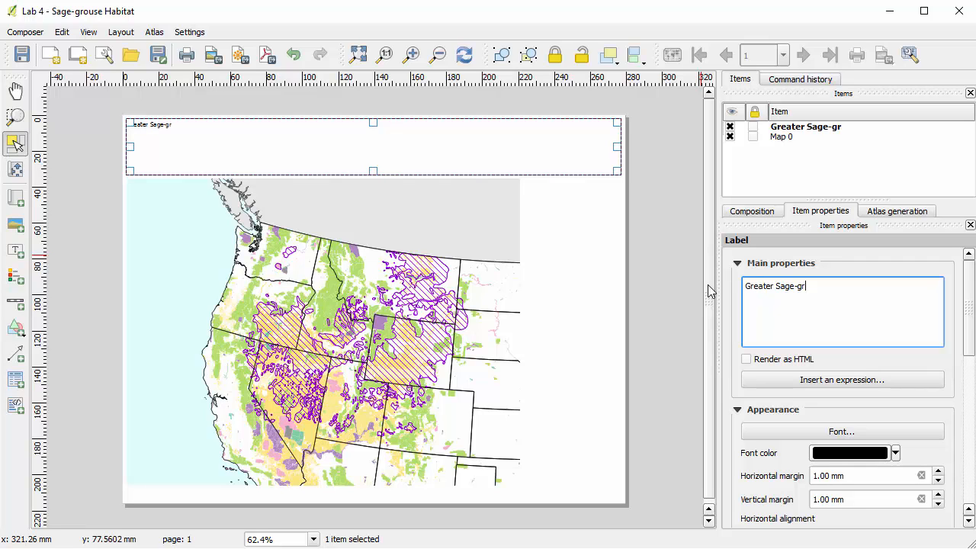
{"action": "type", "text": "ouse Current Distribution"}
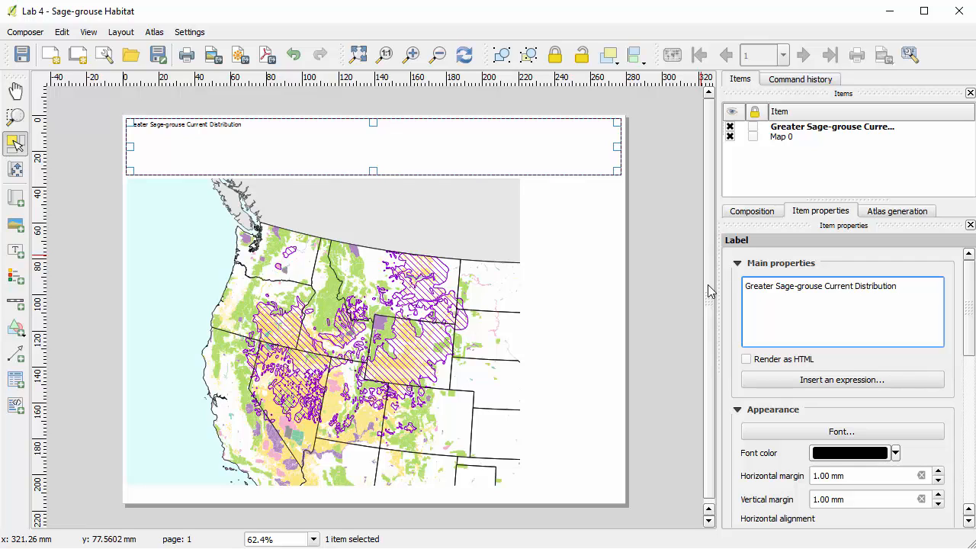
Set the title label's font to bold at size 36.
{"action": "scroll", "coordinate": [914, 350], "scroll_direction": "down", "scroll_amount": 3}
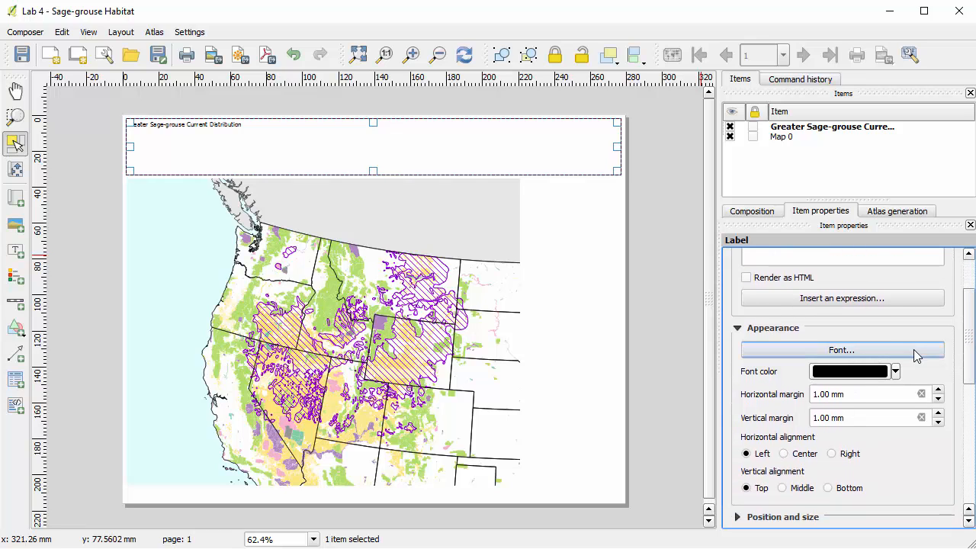
{"action": "left_click", "coordinate": [914, 350]}
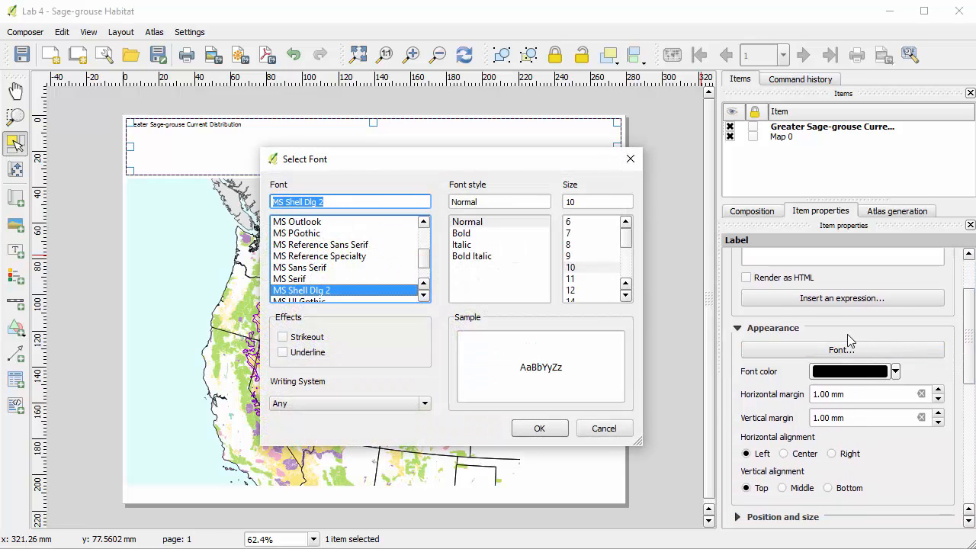
{"action": "left_click", "coordinate": [474, 237]}
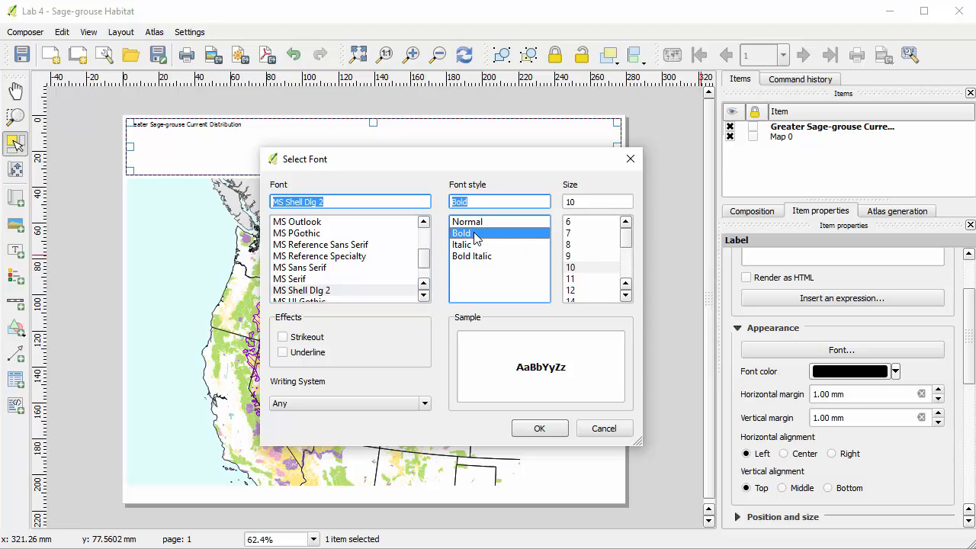
{"action": "scroll", "coordinate": [625, 298], "scroll_direction": "down", "scroll_amount": 3}
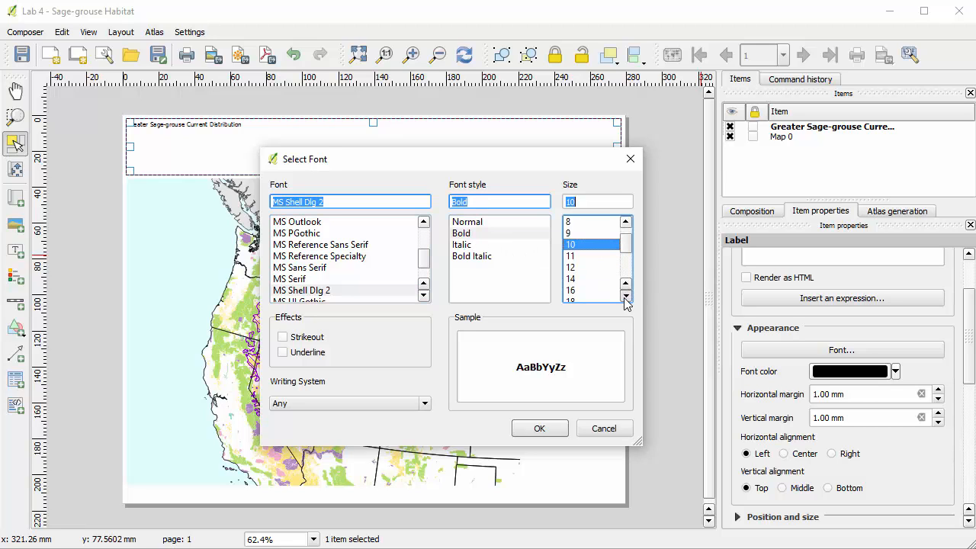
{"action": "scroll", "coordinate": [625, 303], "scroll_direction": "down", "scroll_amount": 1}
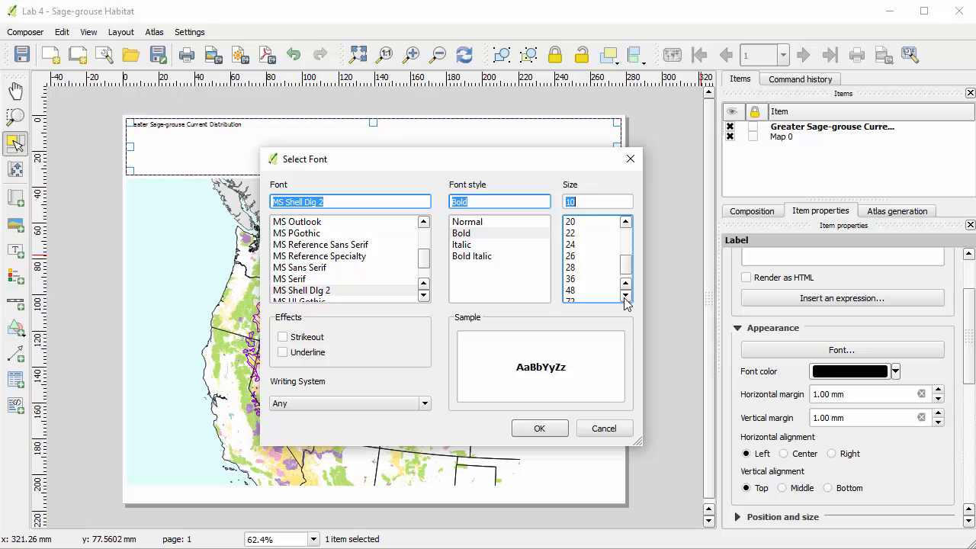
{"action": "left_click", "coordinate": [586, 279]}
{"action": "left_click", "coordinate": [540, 428]}
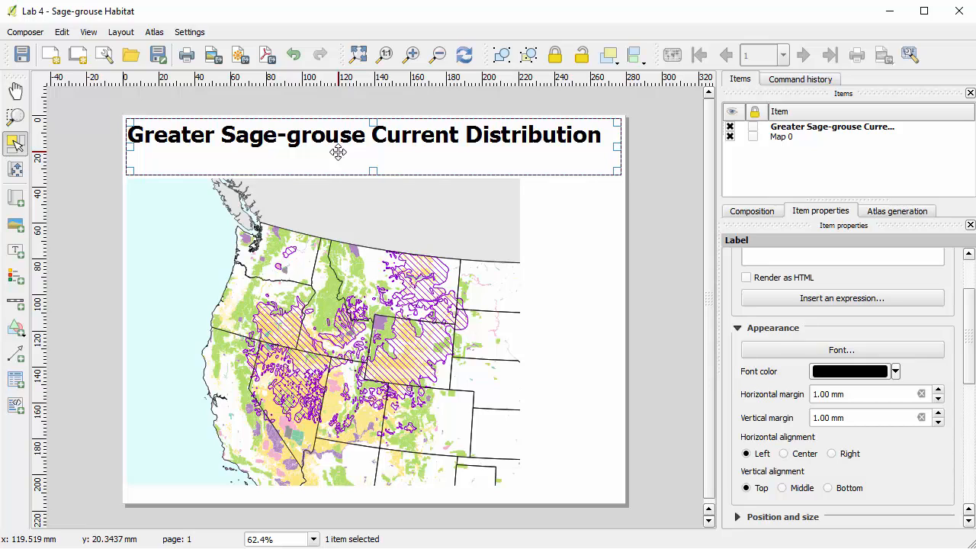
Centre the title text horizontally and shorten its label frame to about 21 mm tall, midway between the page's upper edge and the map.
{"action": "left_click", "coordinate": [784, 454]}
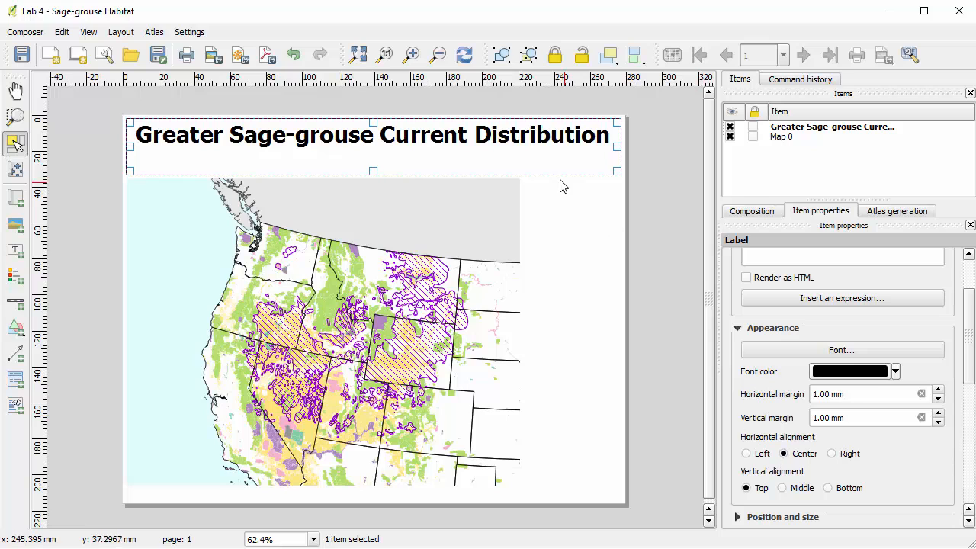
{"action": "left_click_drag", "start_coordinate": [373, 119], "coordinate": [404, 142]}
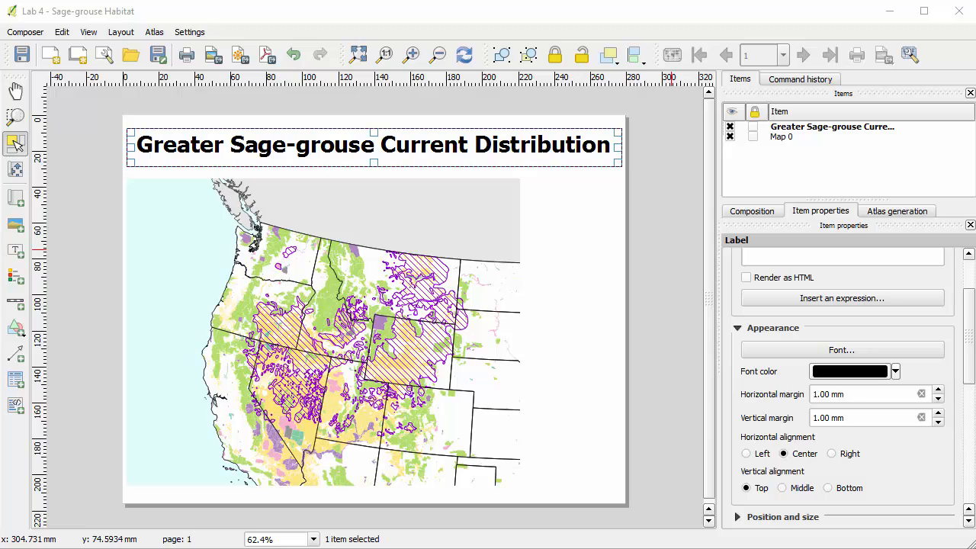
Add a legend in the blank area east of the map and nudge it slightly away from the map frame.
{"action": "left_click", "coordinate": [14, 281]}
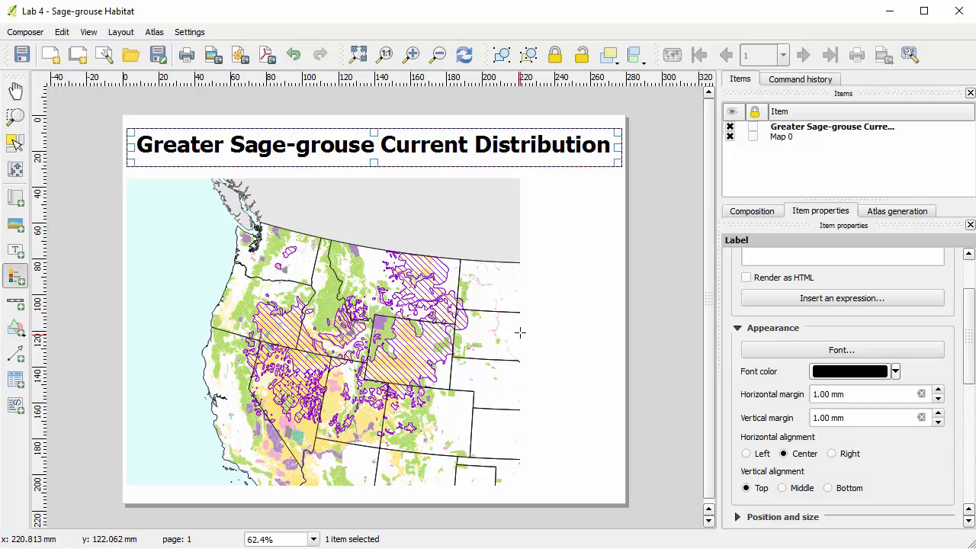
{"action": "left_click_drag", "start_coordinate": [521, 260], "coordinate": [620, 413]}
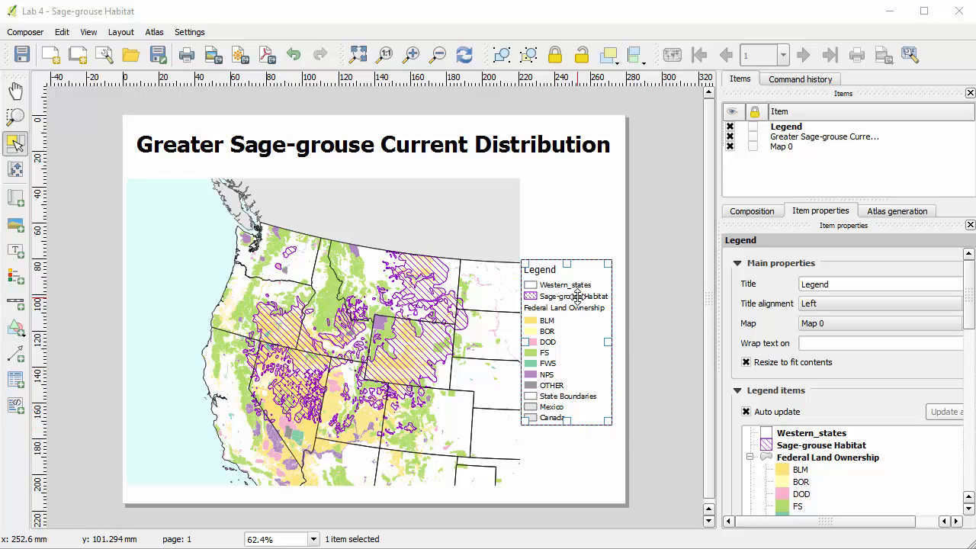
{"action": "left_click_drag", "start_coordinate": [578, 298], "coordinate": [582, 297]}
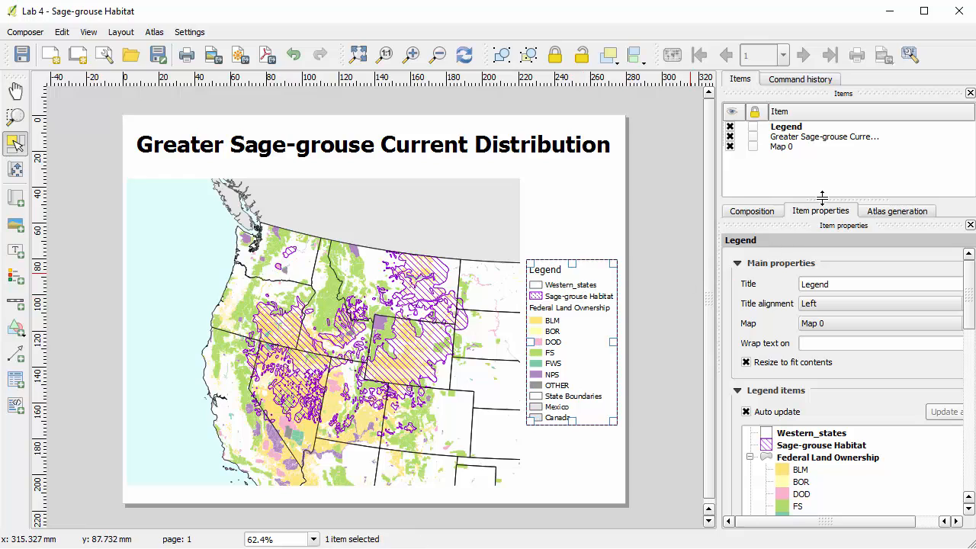
Turn off the legend's automatic updating and remove the Western_states and Mexico entries from its items.
{"action": "left_click", "coordinate": [745, 412]}
{"action": "scroll", "coordinate": [845, 411], "scroll_direction": "down", "scroll_amount": 3}
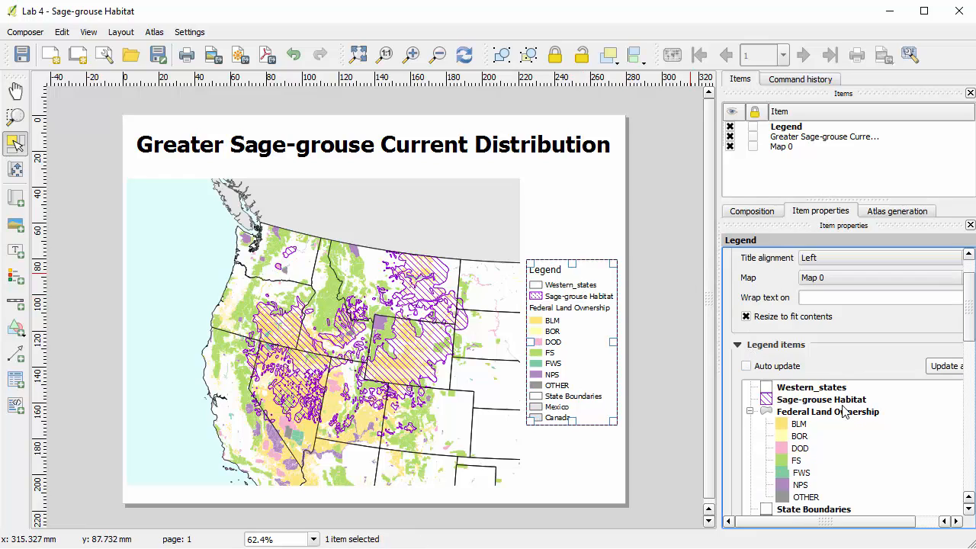
{"action": "left_click", "coordinate": [815, 343]}
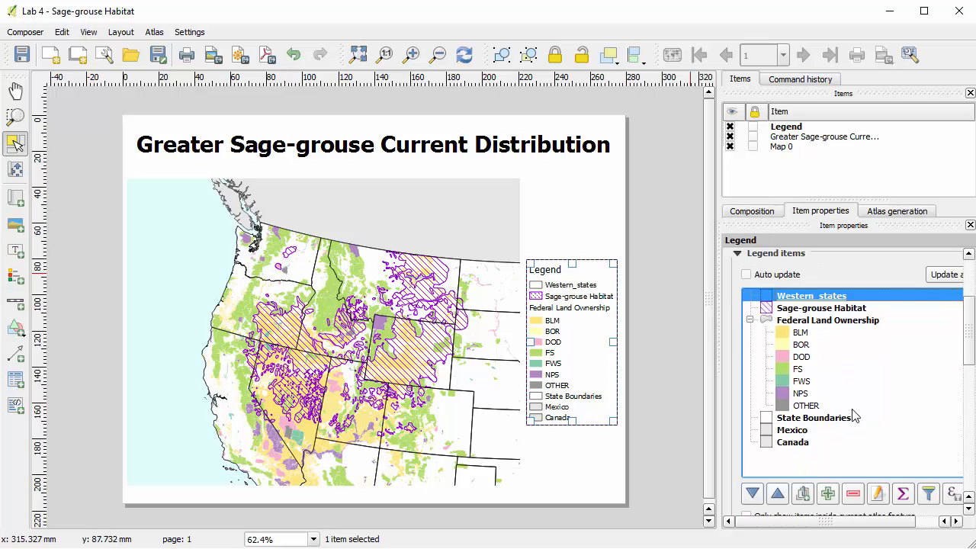
{"action": "left_click", "coordinate": [854, 495]}
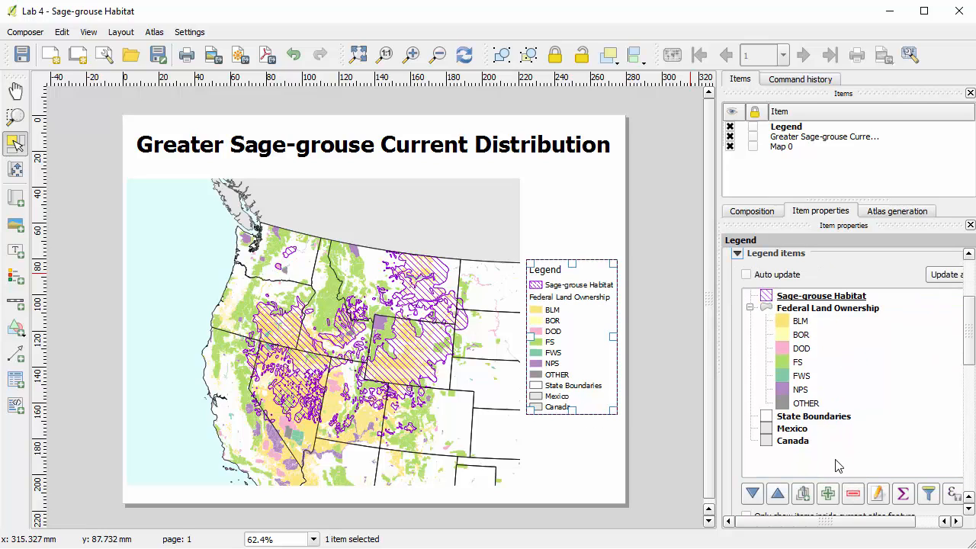
{"action": "left_click", "coordinate": [812, 432]}
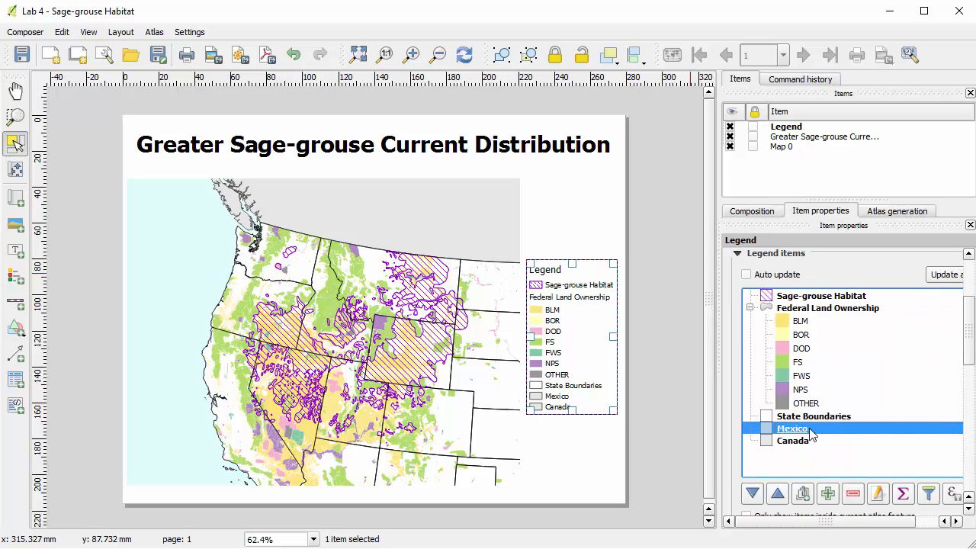
{"action": "left_click", "coordinate": [853, 494]}
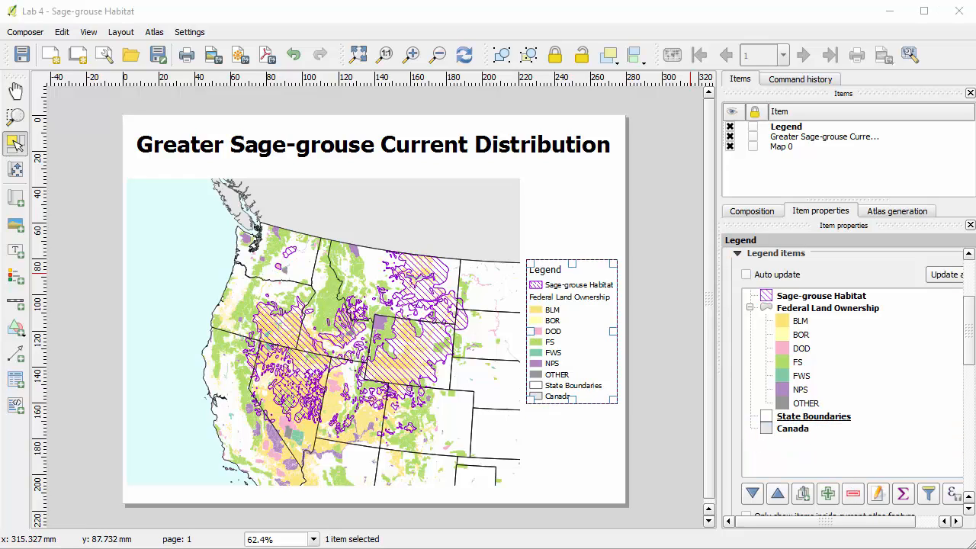
{"action": "left_click", "coordinate": [809, 341]}
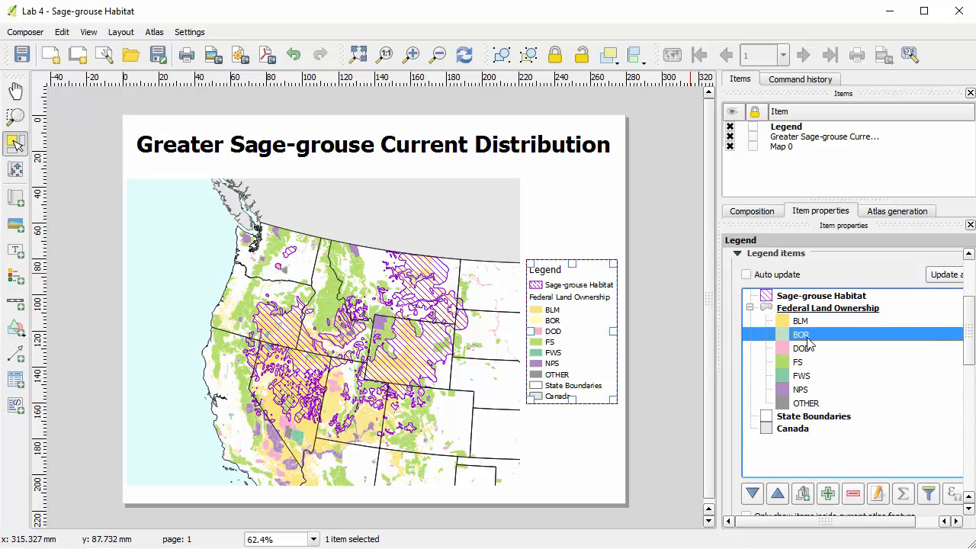
{"action": "left_click", "coordinate": [808, 350]}
{"action": "left_click", "coordinate": [807, 323]}
{"action": "left_click", "coordinate": [807, 338]}
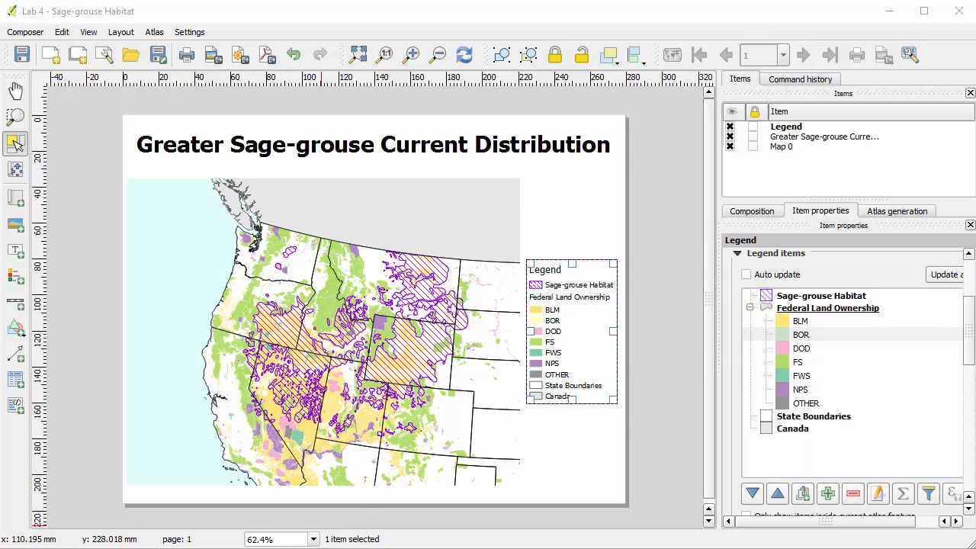
Switch to the main QGIS window, examine the class legend labels in the Federal Land Ownership layer's style, and return to the composer.
{"action": "key", "text": "alt+Tab"}
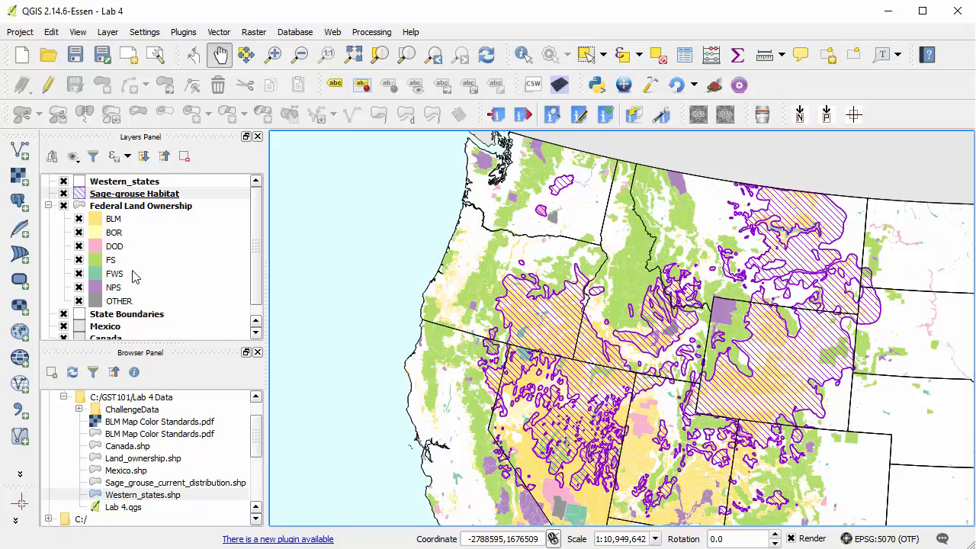
{"action": "left_click", "coordinate": [146, 208]}
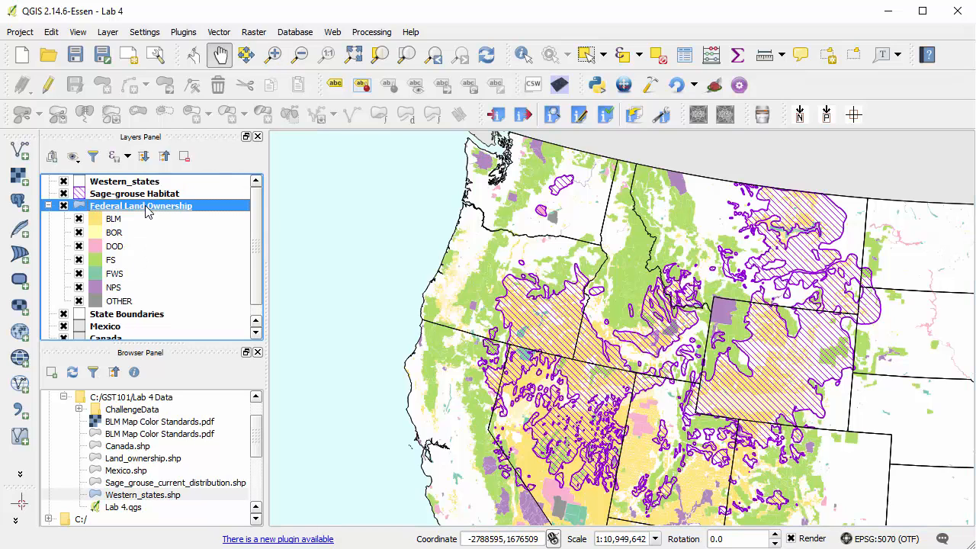
{"action": "double_click", "coordinate": [145, 207]}
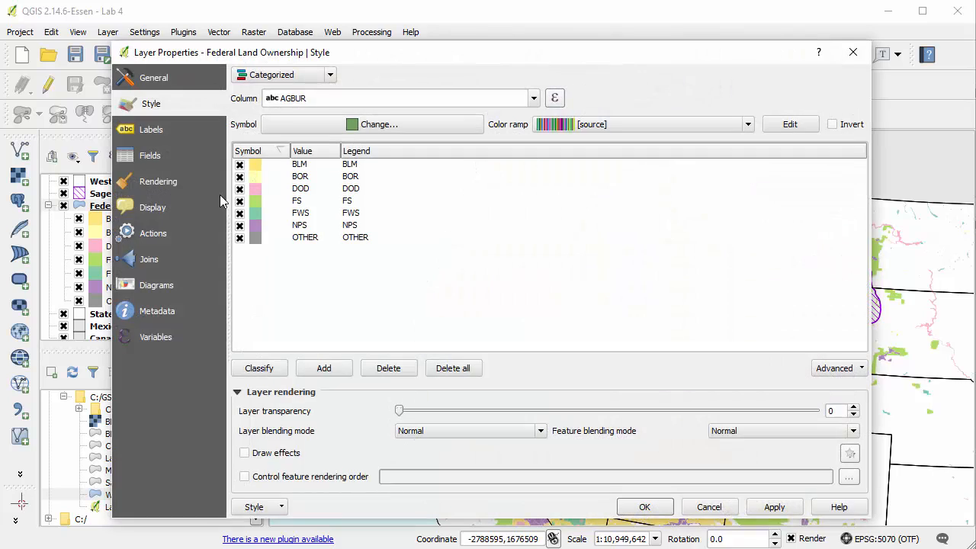
{"action": "left_click", "coordinate": [358, 170]}
{"action": "double_click", "coordinate": [357, 165]}
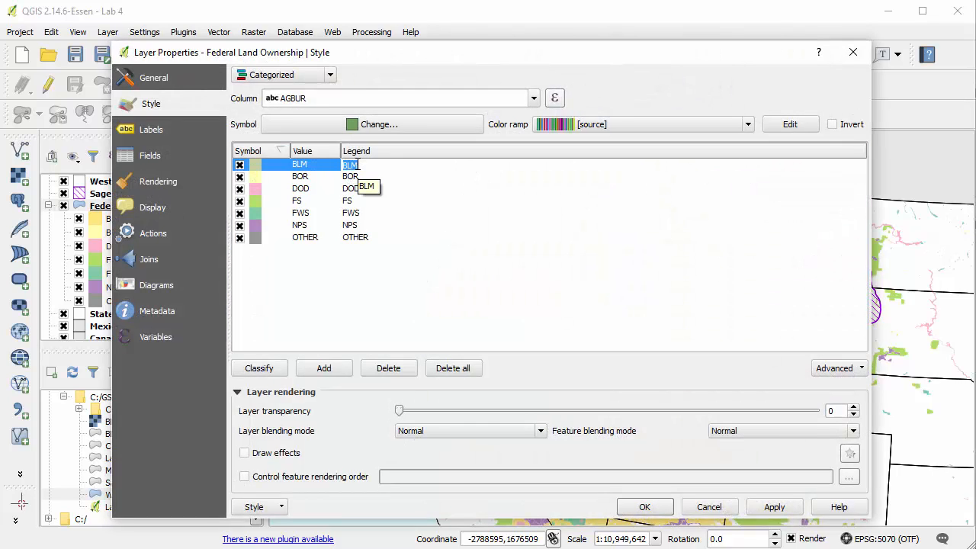
{"action": "left_click", "coordinate": [367, 264]}
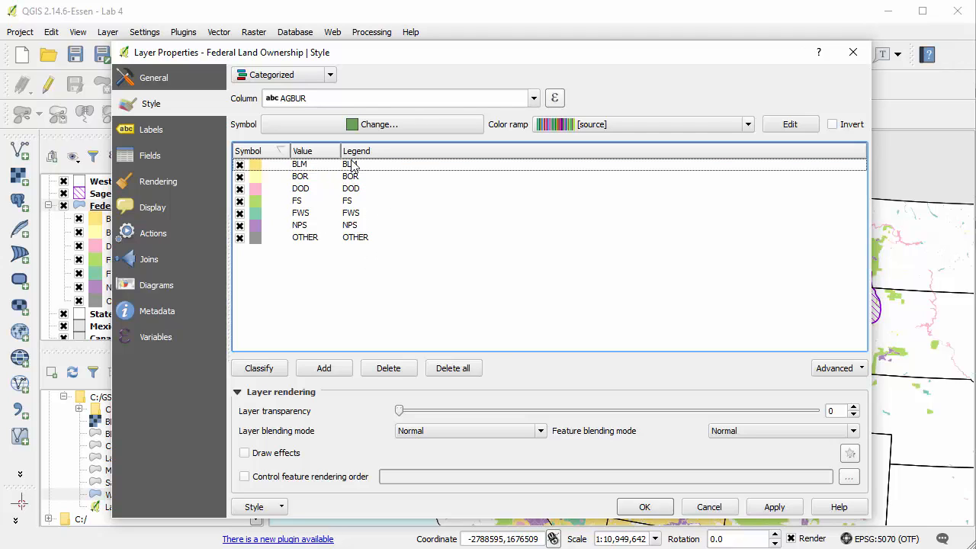
{"action": "left_click", "coordinate": [643, 508]}
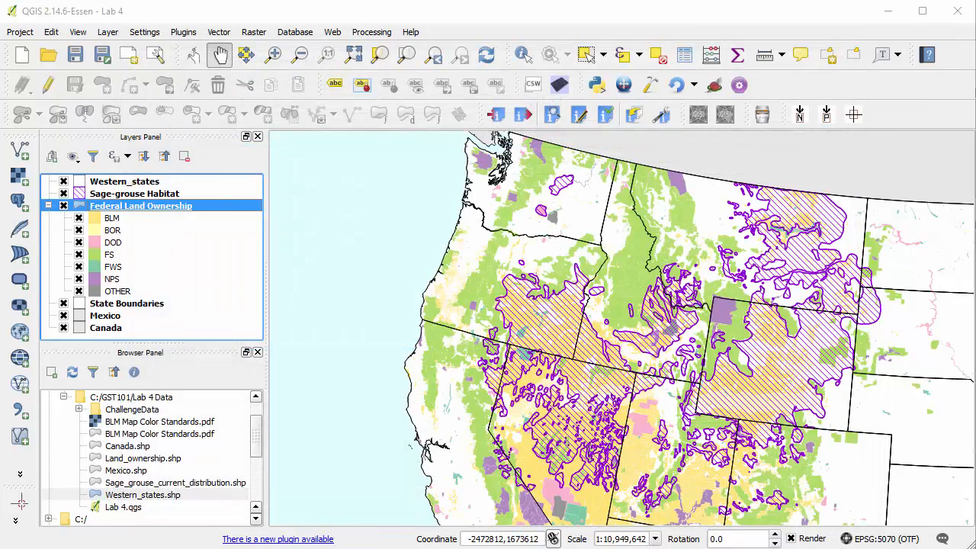
{"action": "key", "text": "alt+Tab"}
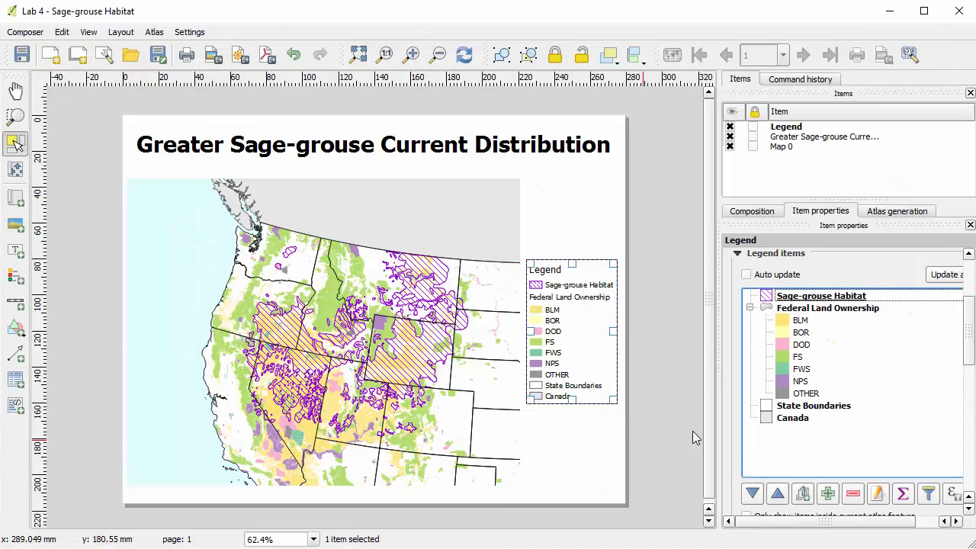
Rename the legend's BLM class as "Bureau of Land Management".
{"action": "left_click", "coordinate": [801, 320]}
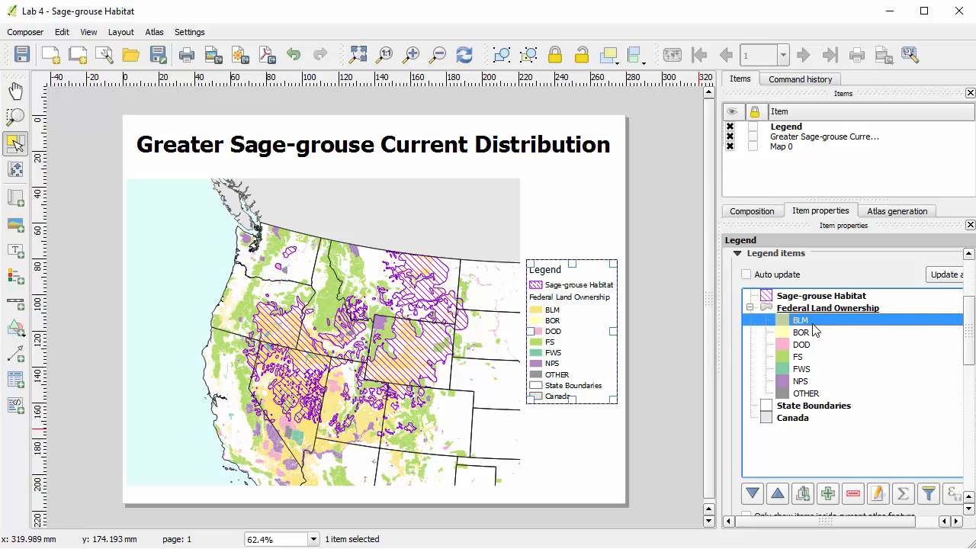
{"action": "left_click", "coordinate": [877, 495]}
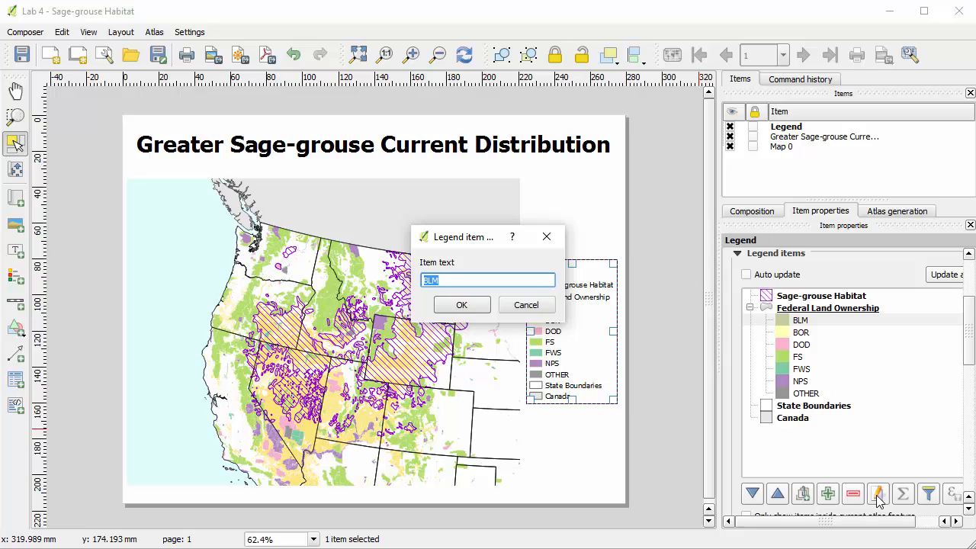
{"action": "type", "text": "B"}
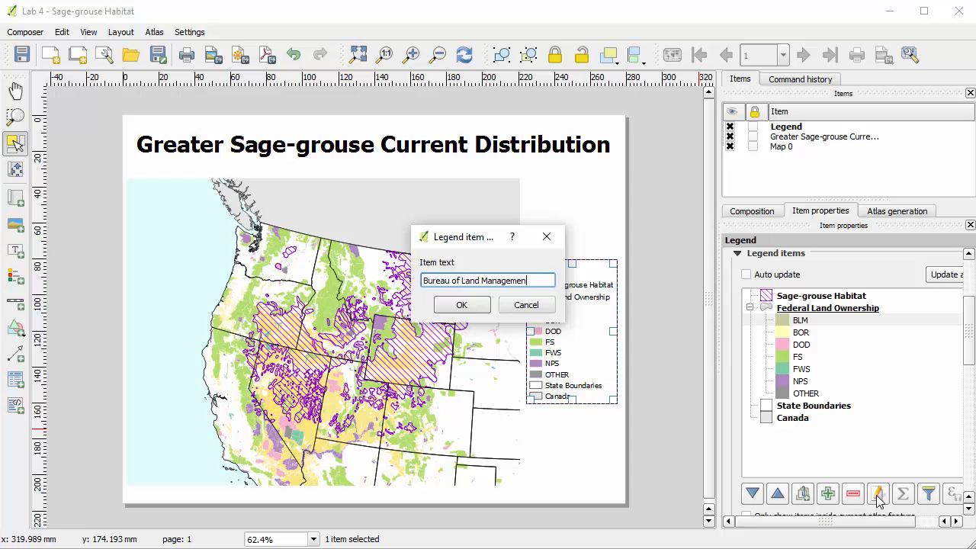
{"action": "key", "text": "Return"}
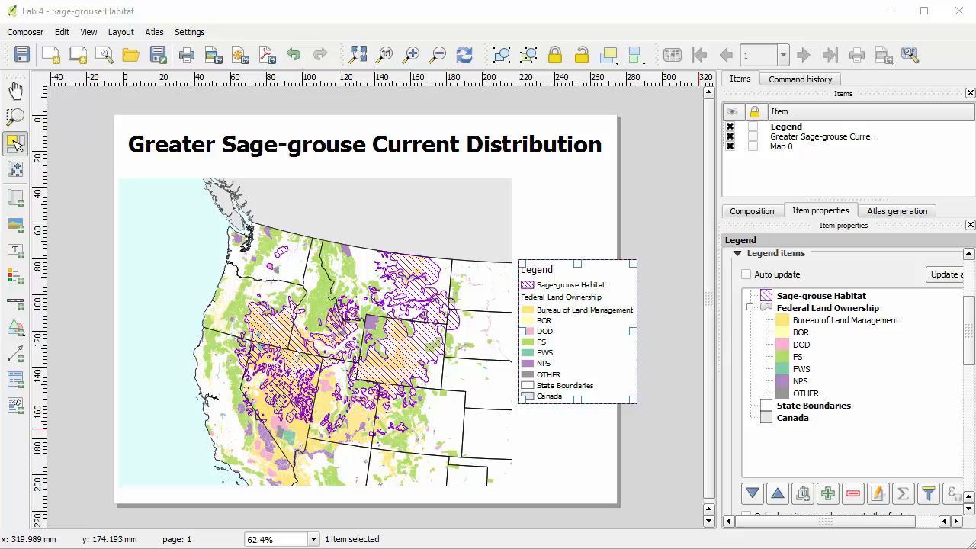
Rename the legend's BOR class as "Bureau of Reclamation".
{"action": "left_click", "coordinate": [805, 334]}
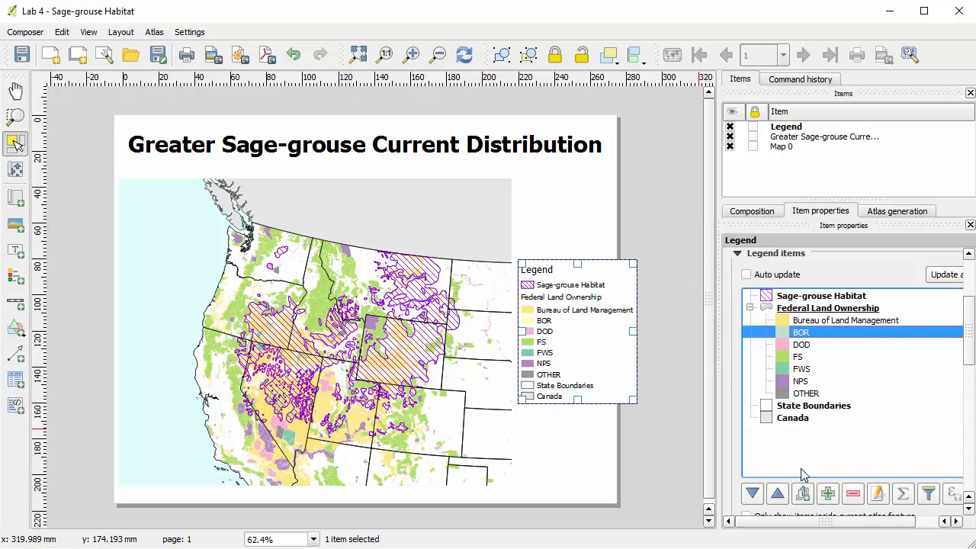
{"action": "left_click", "coordinate": [879, 497]}
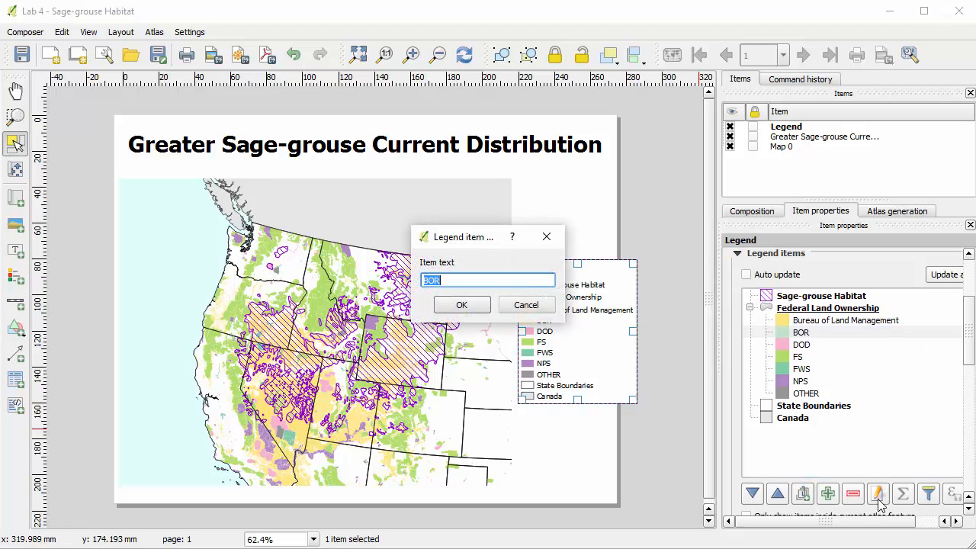
{"action": "type", "text": "B"}
{"action": "key", "text": "Return"}
Rename the legend's DOD class as "Military".
{"action": "left_click", "coordinate": [800, 345]}
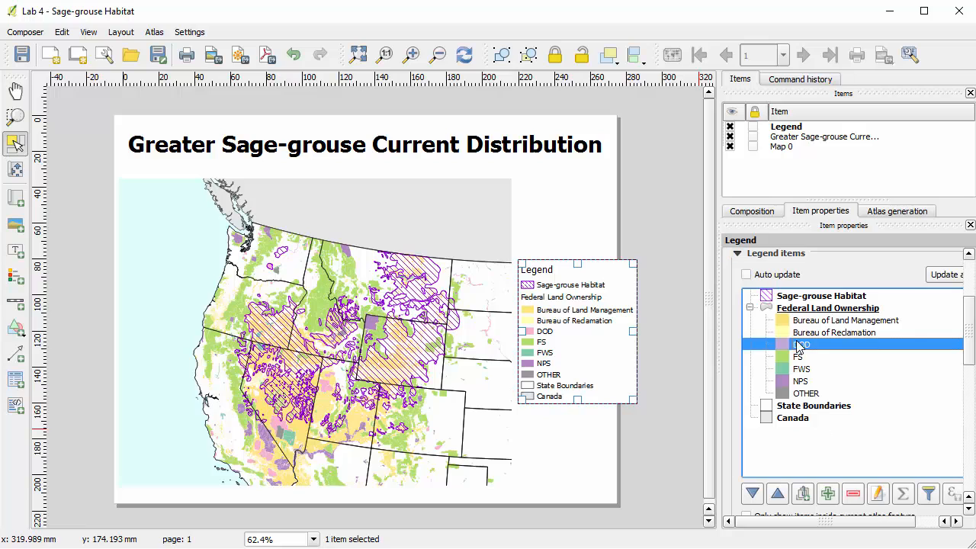
{"action": "left_click", "coordinate": [877, 496]}
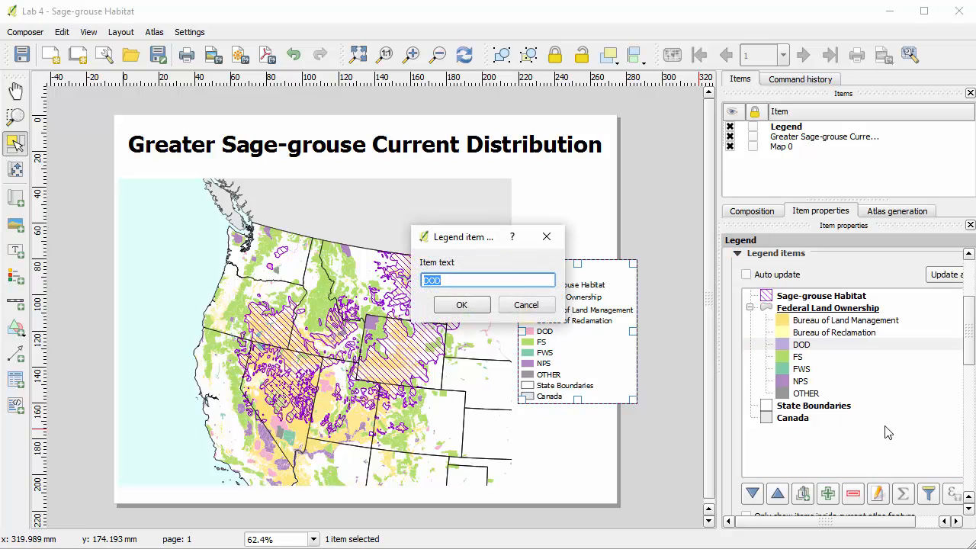
{"action": "type", "text": "Military"}
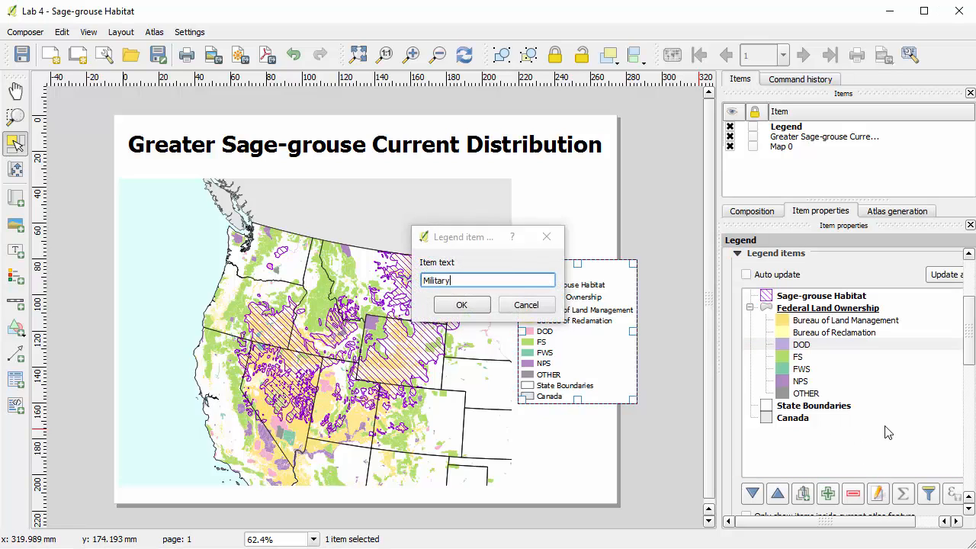
{"action": "key", "text": "Return"}
Remove the FS class from the legend's Federal Land Ownership group.
{"action": "left_click", "coordinate": [801, 358]}
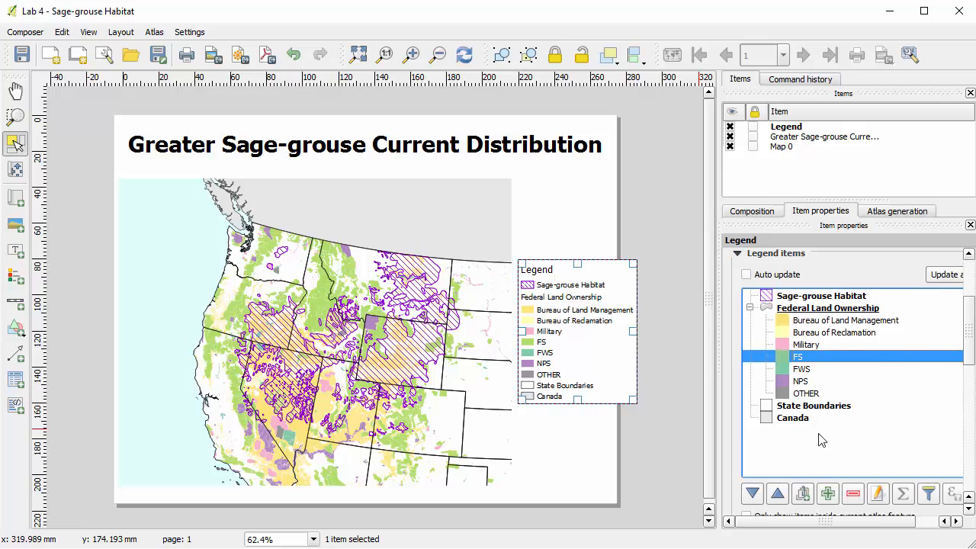
{"action": "left_click", "coordinate": [855, 493]}
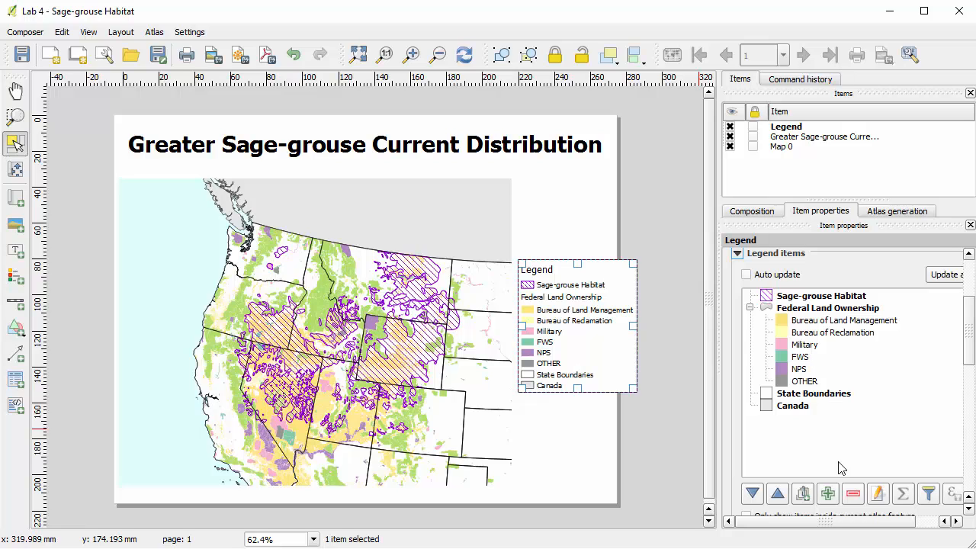
{"action": "left_click", "coordinate": [800, 359]}
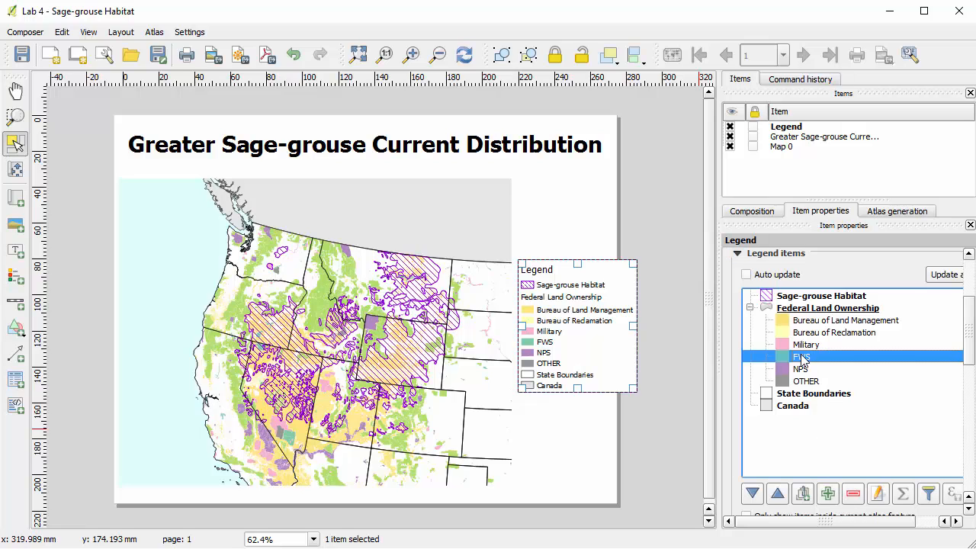
{"action": "left_click", "coordinate": [827, 494]}
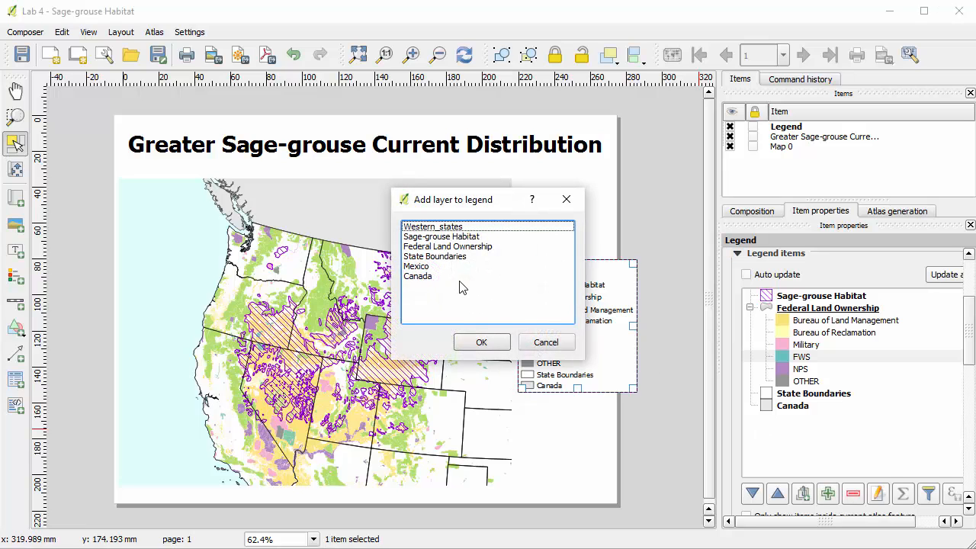
{"action": "left_click", "coordinate": [545, 344]}
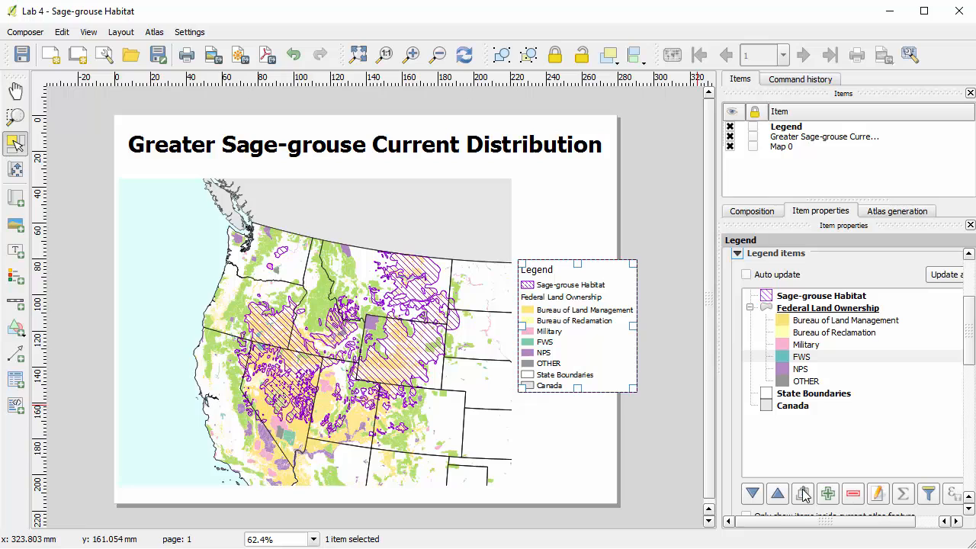
Add the Federal Land Ownership layer to the legend again with its full set of classes.
{"action": "left_click_drag", "start_coordinate": [915, 521], "coordinate": [823, 518]}
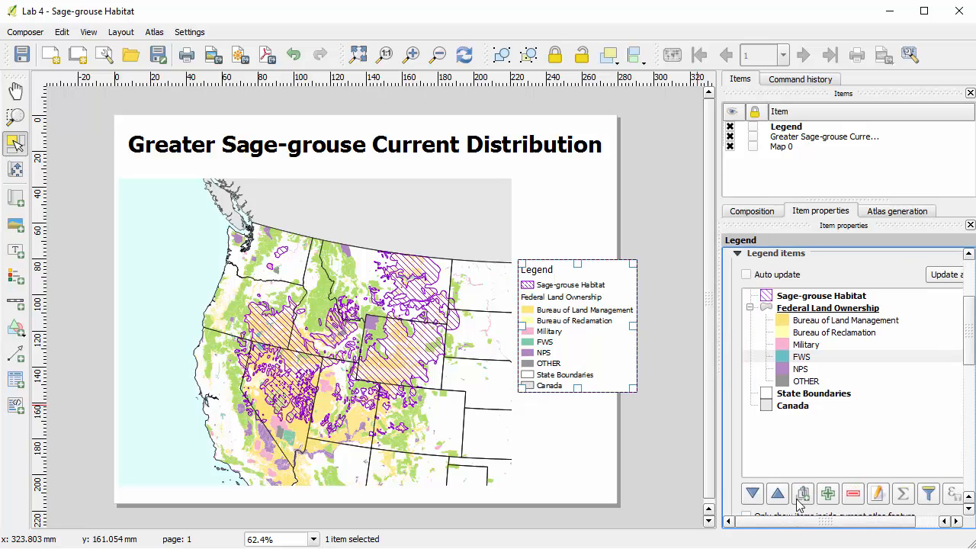
{"action": "left_click", "coordinate": [827, 494]}
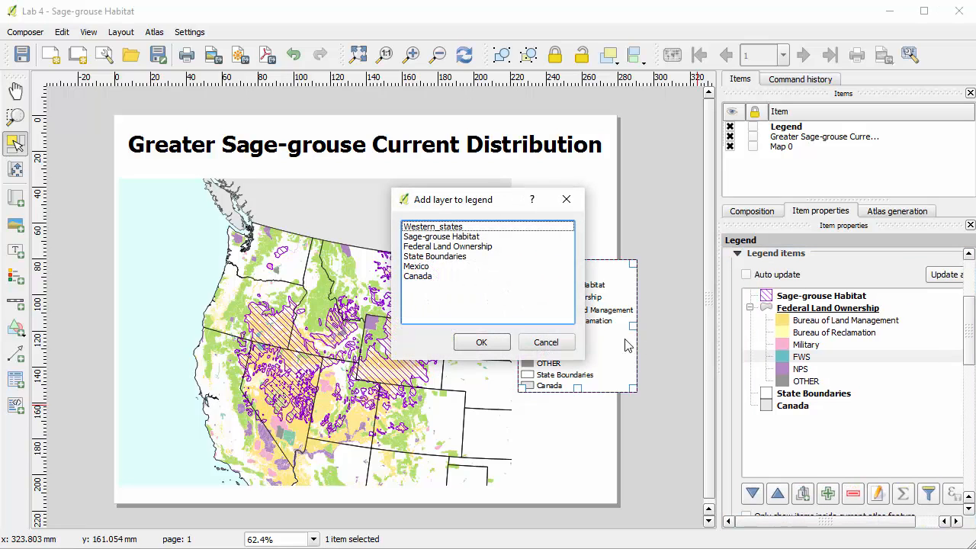
{"action": "left_click", "coordinate": [444, 247]}
{"action": "left_click", "coordinate": [486, 343]}
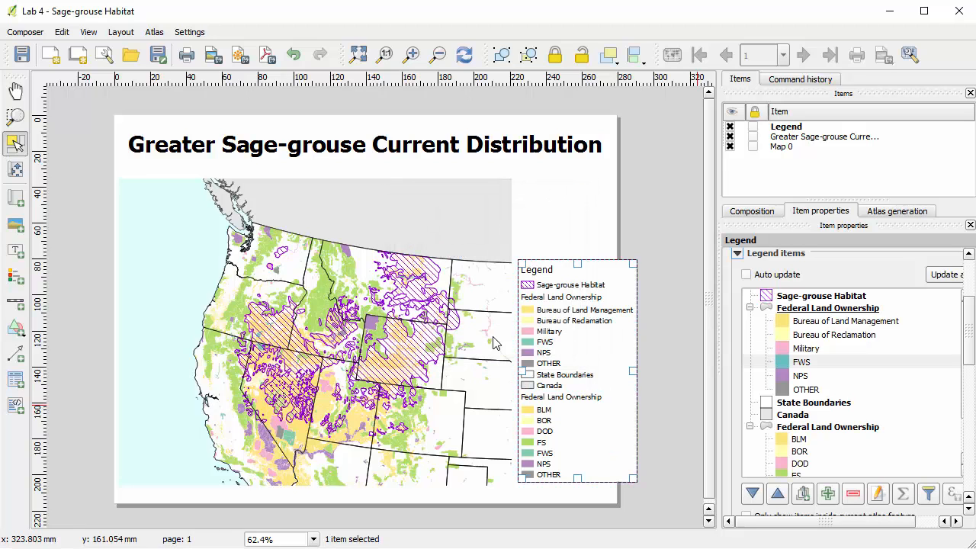
Remove the older Federal Land Ownership group, with its partly renamed classes, from the legend.
{"action": "left_click", "coordinate": [829, 358]}
{"action": "scroll", "coordinate": [830, 366], "scroll_direction": "up", "scroll_amount": 2}
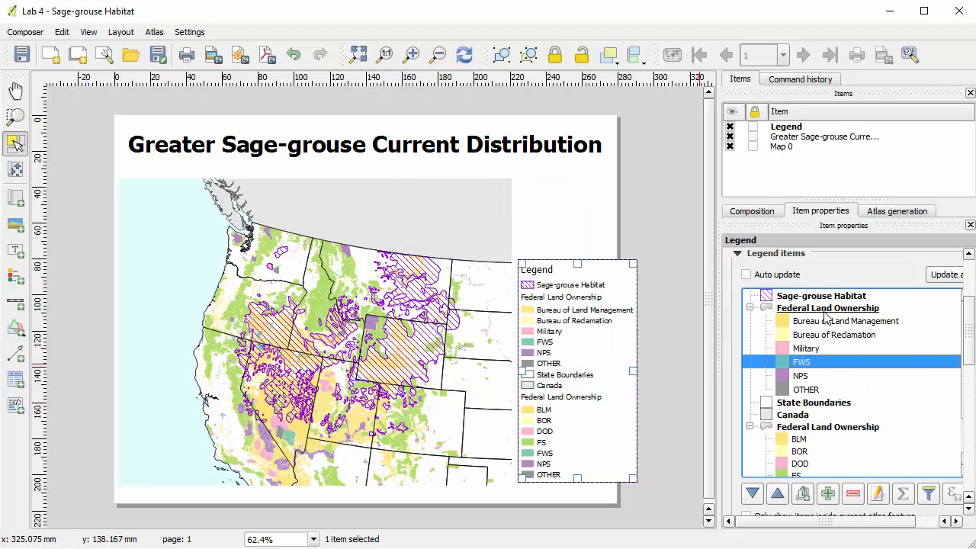
{"action": "left_click", "coordinate": [826, 314]}
{"action": "left_click", "coordinate": [852, 494]}
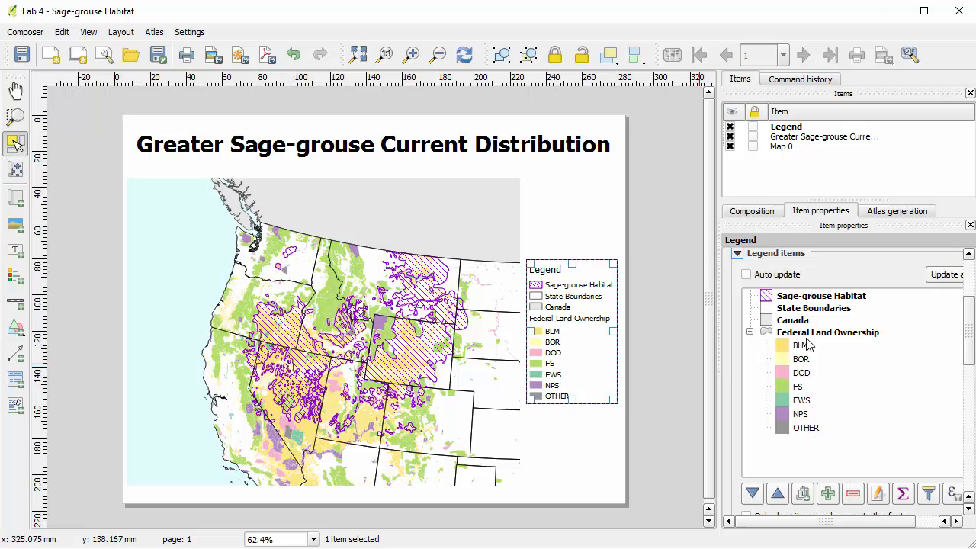
Move the Federal Land Ownership group directly below Sage-grouse Habitat in the legend.
{"action": "scroll", "coordinate": [807, 354], "scroll_direction": "up", "scroll_amount": 2}
{"action": "left_click_drag", "start_coordinate": [820, 421], "coordinate": [822, 402]}
{"action": "scroll", "coordinate": [822, 402], "scroll_direction": "down", "scroll_amount": 2}
{"action": "scroll", "coordinate": [822, 402], "scroll_direction": "up", "scroll_amount": 2}
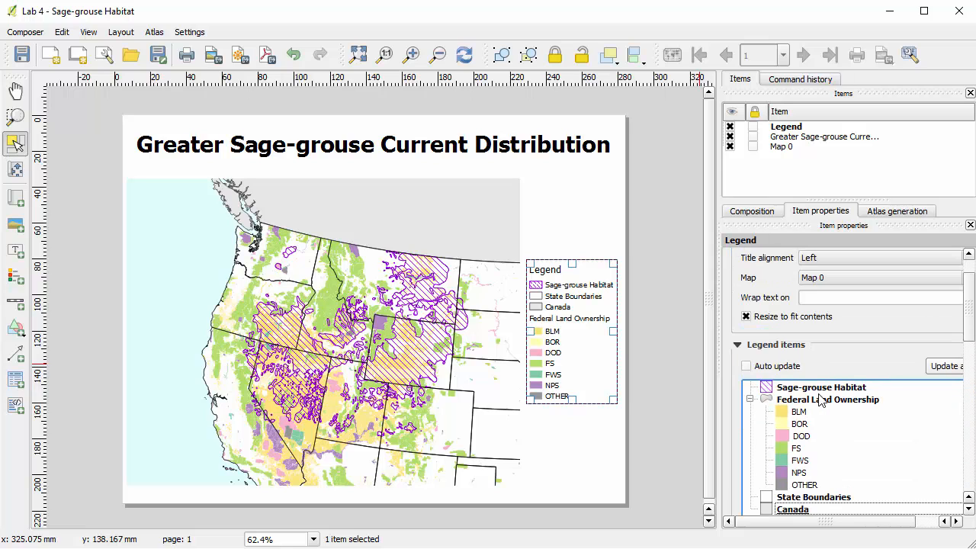
Rename the BLM class in the re-added legend group as "Bureau of Land Management".
{"action": "left_click", "coordinate": [802, 414]}
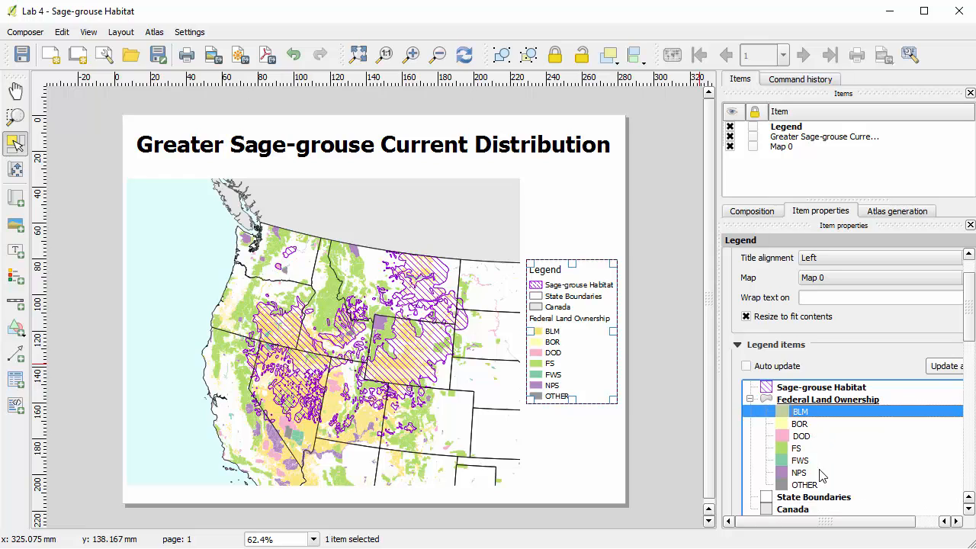
{"action": "scroll", "coordinate": [824, 475], "scroll_direction": "down", "scroll_amount": 2}
{"action": "double_click", "coordinate": [796, 368]}
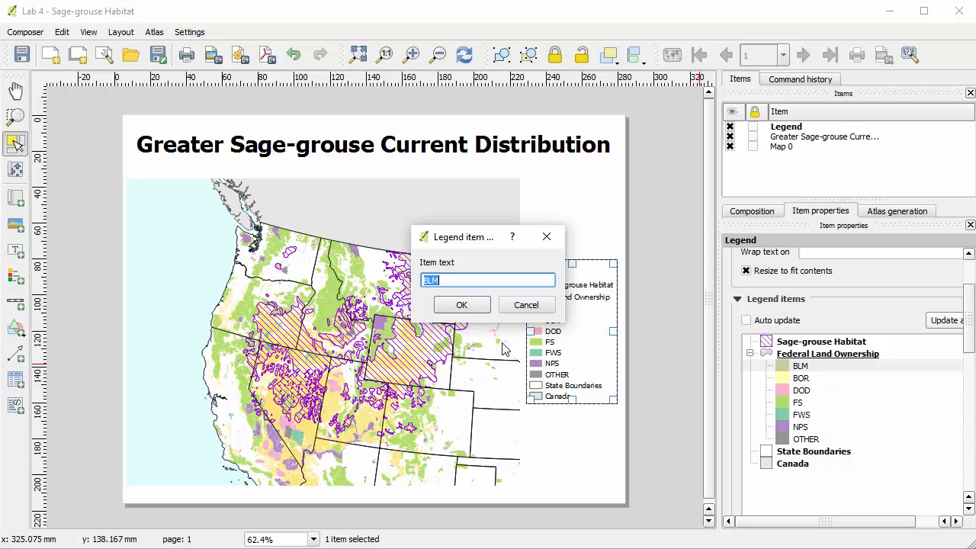
{"action": "type", "text": "B"}
{"action": "key", "text": "Return"}
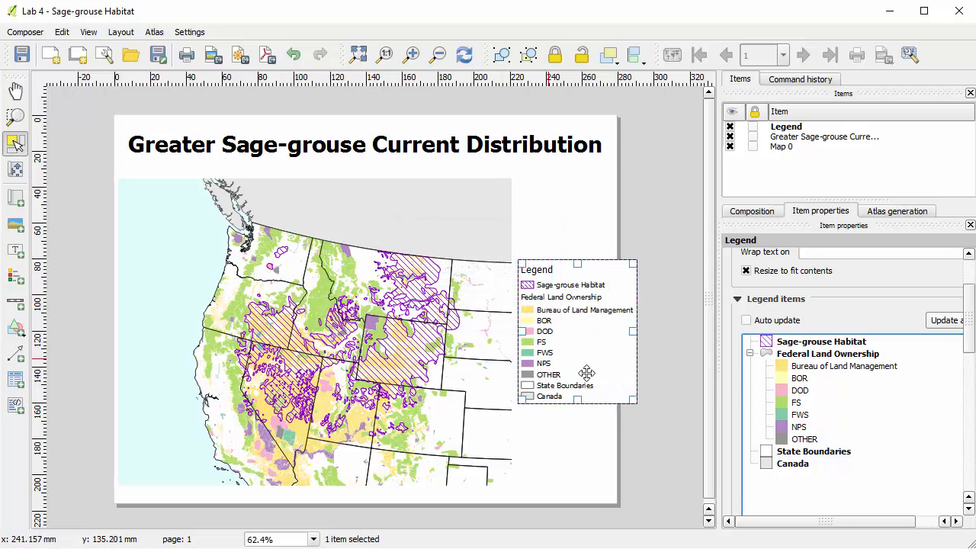
Rename the legend's BOR class as "Bureau of Reclamation" and its DOD class as "Military".
{"action": "double_click", "coordinate": [800, 378]}
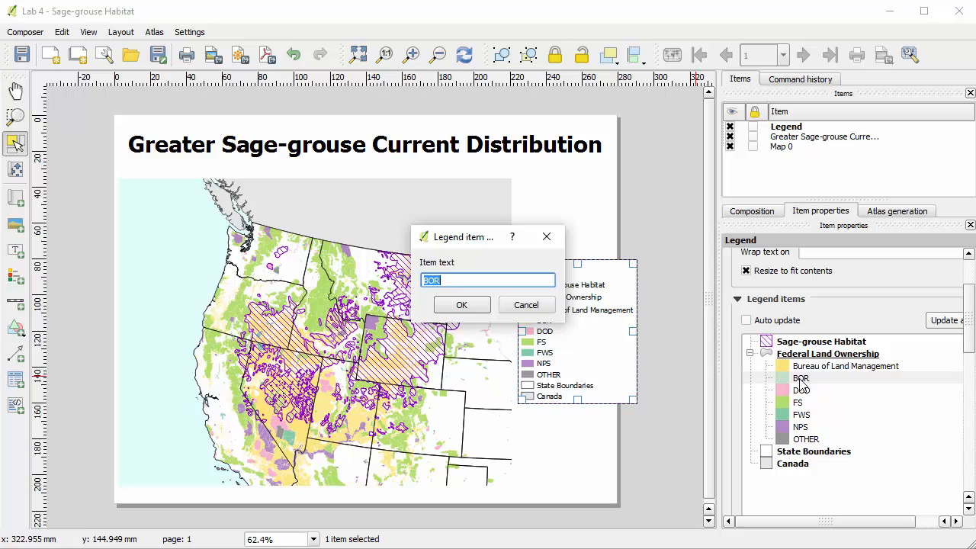
{"action": "type", "text": "B"}
{"action": "key", "text": "Return"}
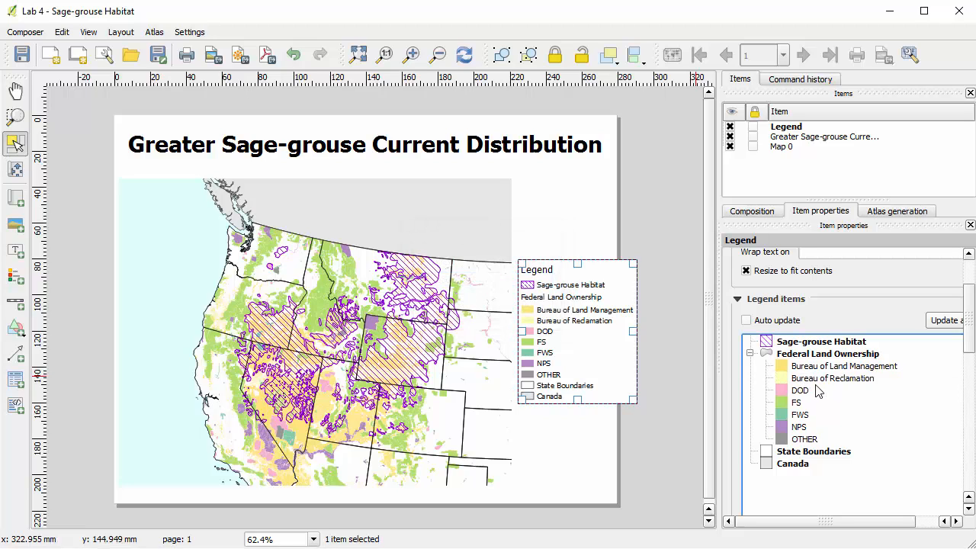
{"action": "double_click", "coordinate": [802, 390]}
{"action": "type", "text": "Military"}
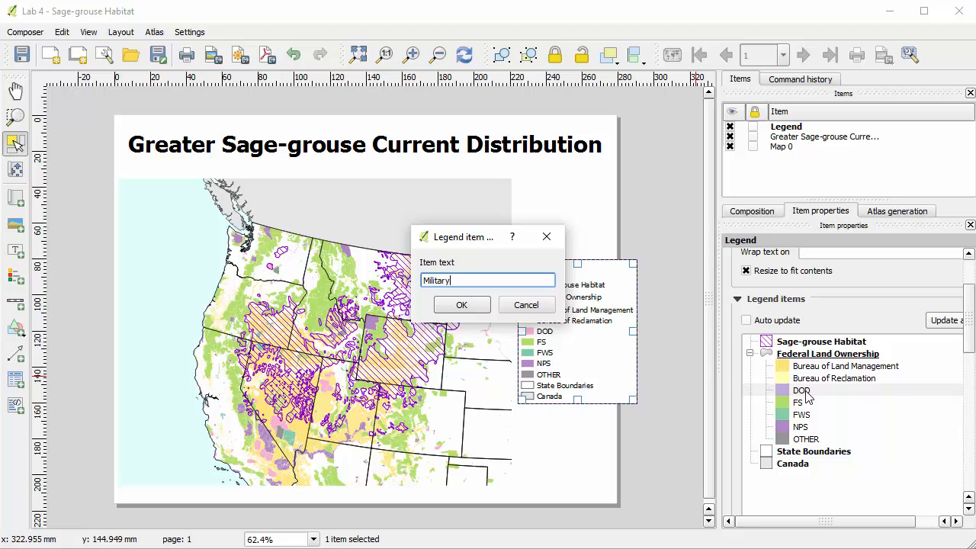
{"action": "key", "text": "Return"}
Rename the legend's FS class as "Forest Service".
{"action": "double_click", "coordinate": [801, 405]}
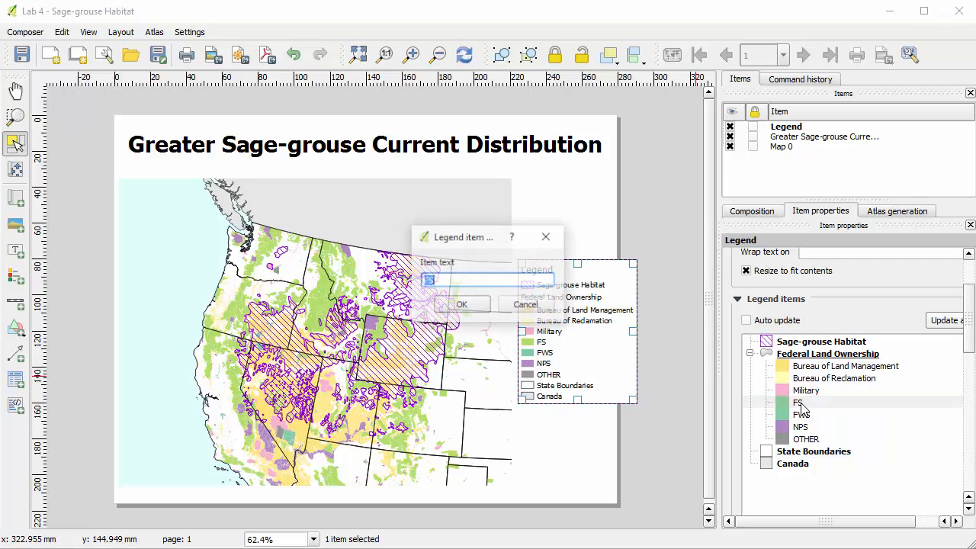
{"action": "type", "text": "F"}
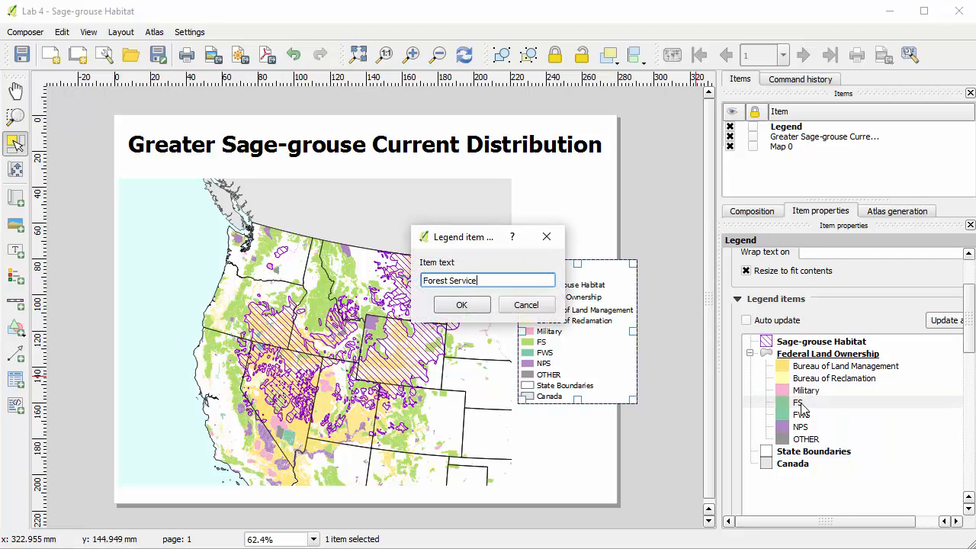
{"action": "type", "text": "orest Service"}
{"action": "key", "text": "Return"}
Rename the legend's FWS class as "Fish & Wildlife Service".
{"action": "left_click", "coordinate": [801, 415]}
{"action": "double_click", "coordinate": [801, 415]}
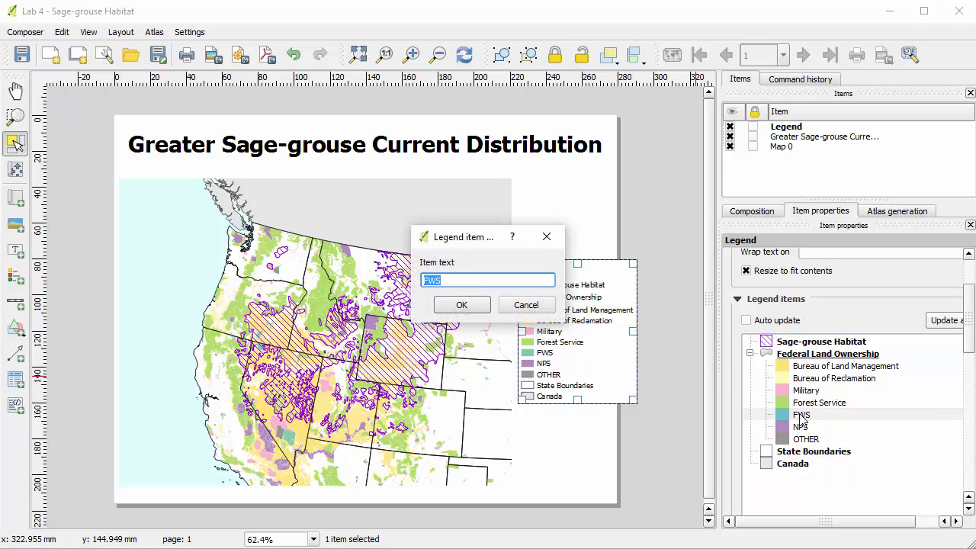
{"action": "type", "text": "Fish & Wildlife Service"}
{"action": "key", "text": "Return"}
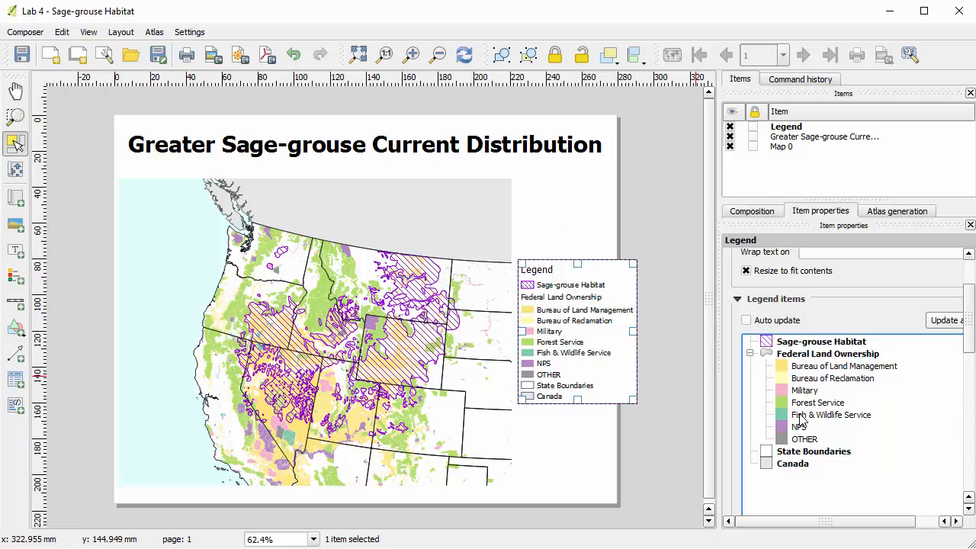
Rename the legend's NPS class as "National Park Service".
{"action": "left_click", "coordinate": [801, 428]}
{"action": "double_click", "coordinate": [801, 432]}
{"action": "type", "text": "National Park Service"}
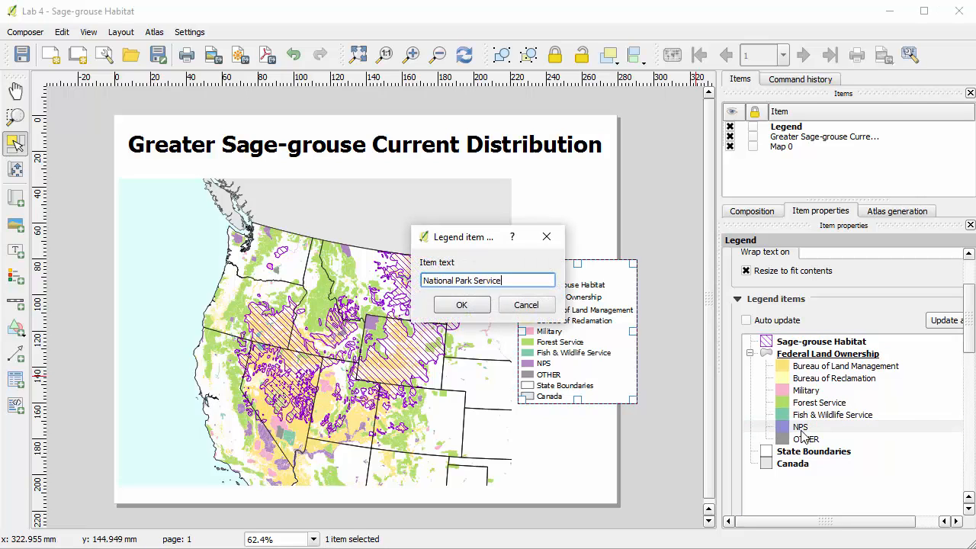
{"action": "key", "text": "Return"}
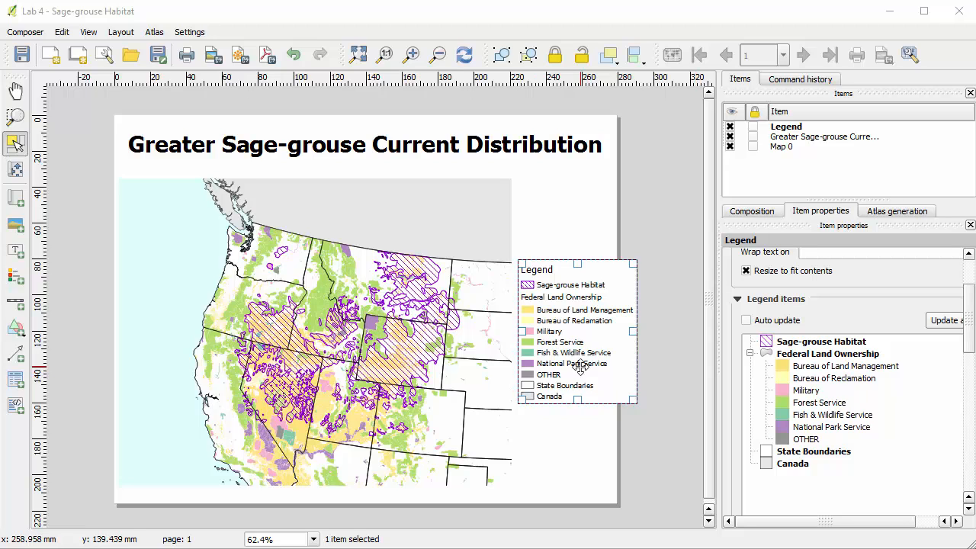
Shrink the map frame within the page margins and move the legend fully onto the page beside it.
{"action": "left_click", "coordinate": [274, 336]}
{"action": "left_click_drag", "start_coordinate": [122, 335], "coordinate": [170, 333]}
{"action": "left_click_drag", "start_coordinate": [330, 336], "coordinate": [288, 338]}
{"action": "left_click", "coordinate": [577, 323]}
{"action": "left_click_drag", "start_coordinate": [577, 323], "coordinate": [517, 295]}
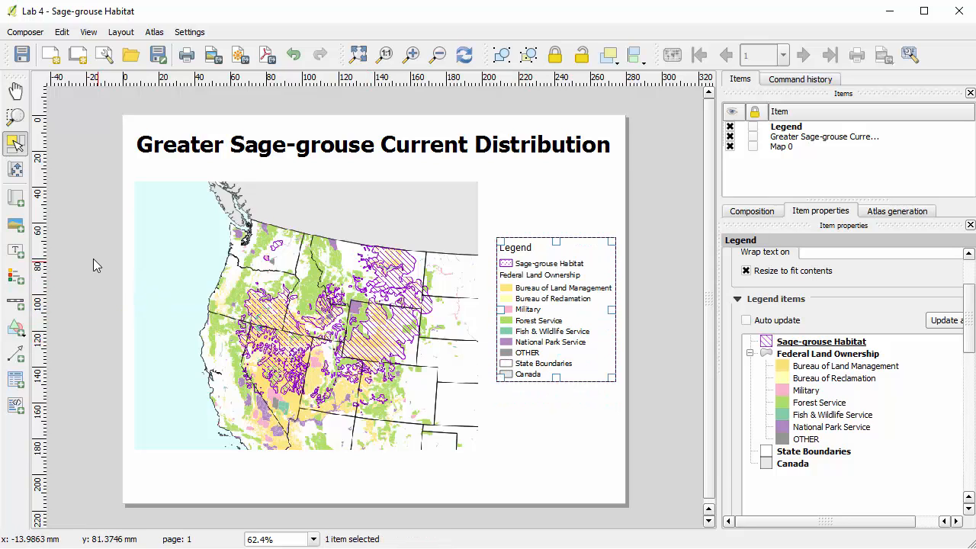
Draw a rectangle around the map and legend, from the map's upper-left corner to near the page's lower-right corner.
{"action": "left_click", "coordinate": [22, 334]}
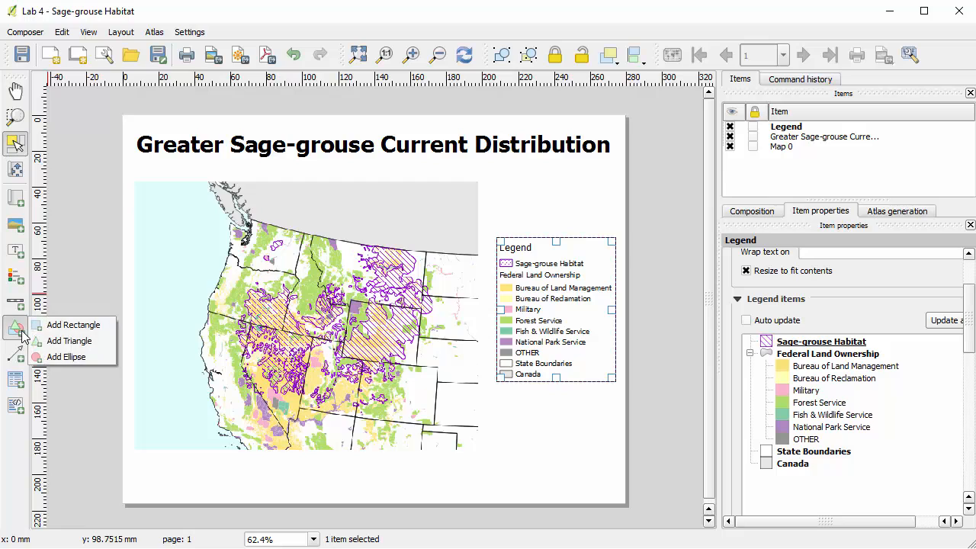
{"action": "left_click", "coordinate": [64, 330]}
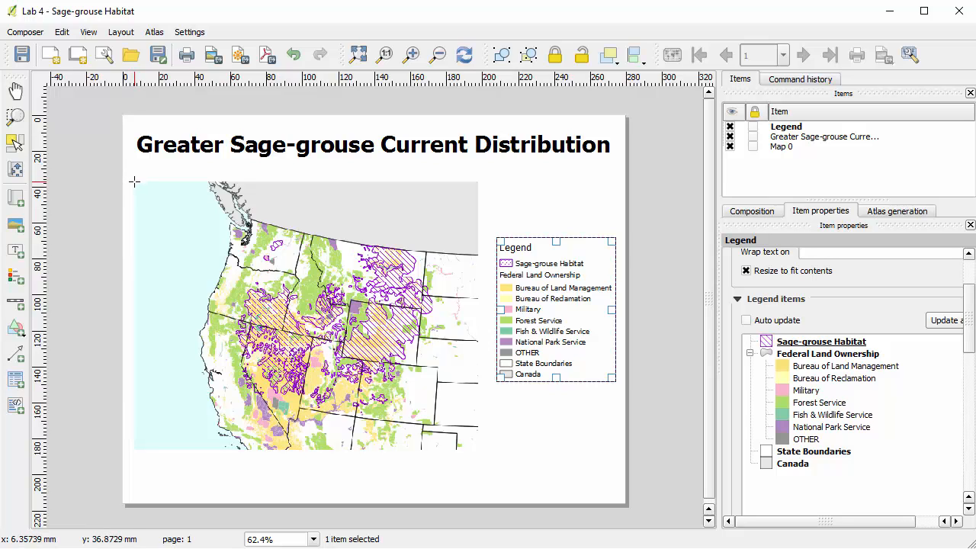
{"action": "left_click_drag", "start_coordinate": [134, 181], "coordinate": [618, 498]}
{"action": "left_click_drag", "start_coordinate": [616, 497], "coordinate": [617, 498]}
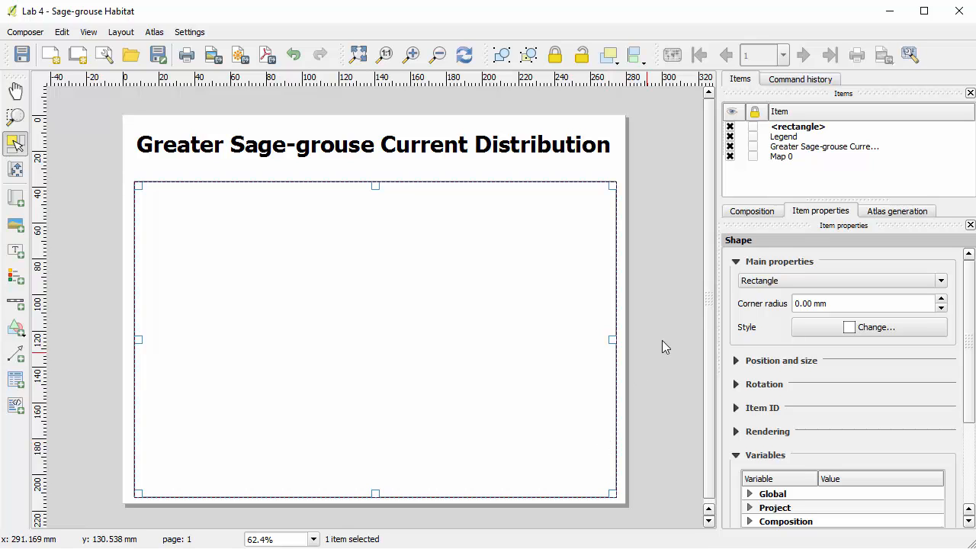
Style the rectangle as a frame with No Brush fill and a 1.0 mm border width, and deselect it.
{"action": "left_click", "coordinate": [867, 329]}
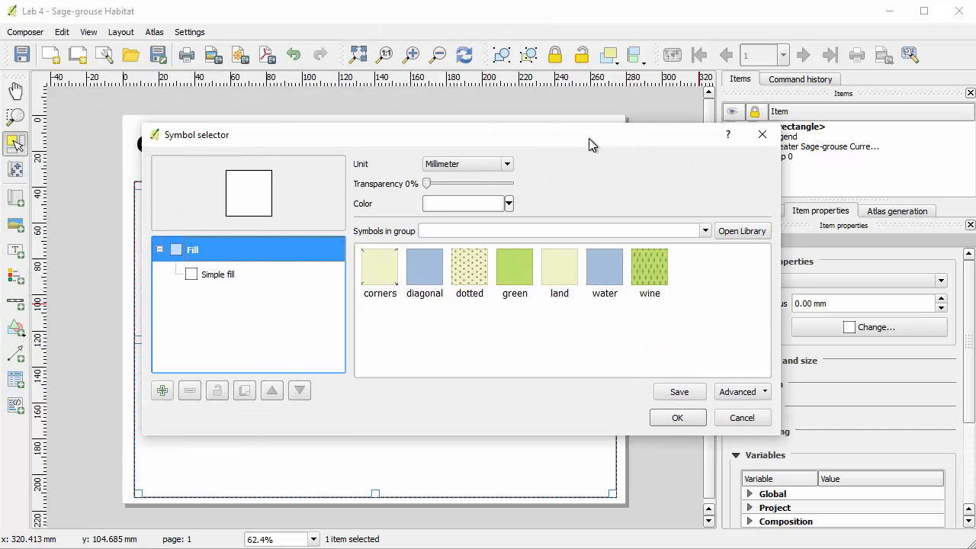
{"action": "left_click", "coordinate": [282, 277]}
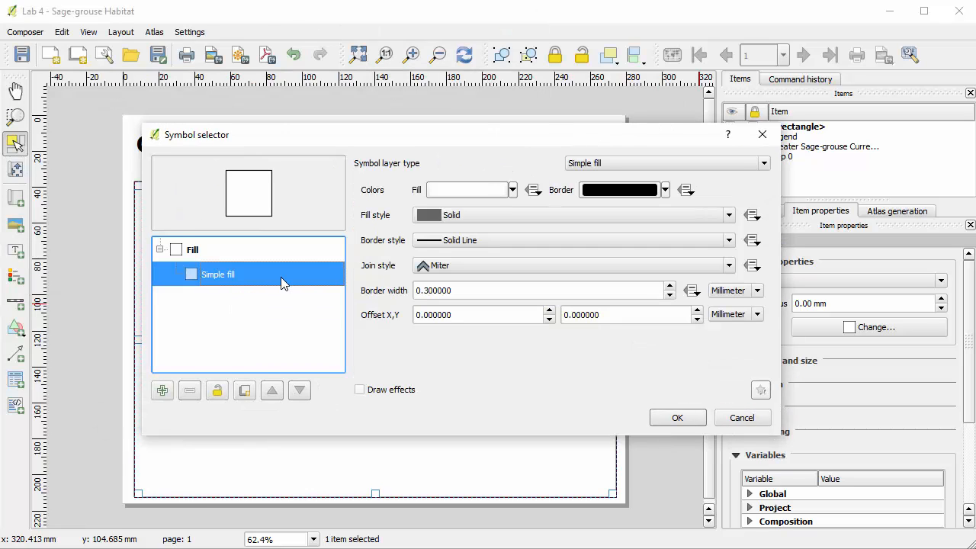
{"action": "left_click", "coordinate": [463, 216]}
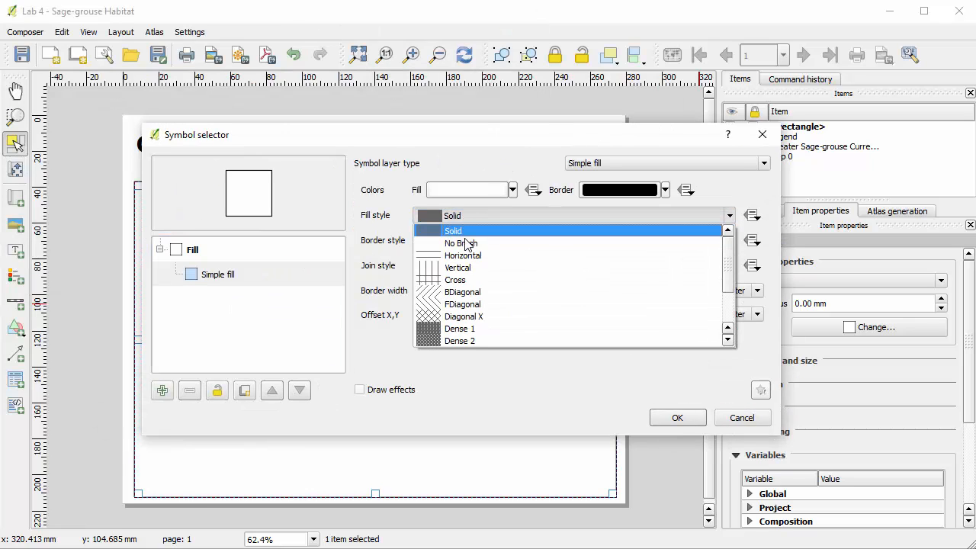
{"action": "left_click", "coordinate": [467, 246]}
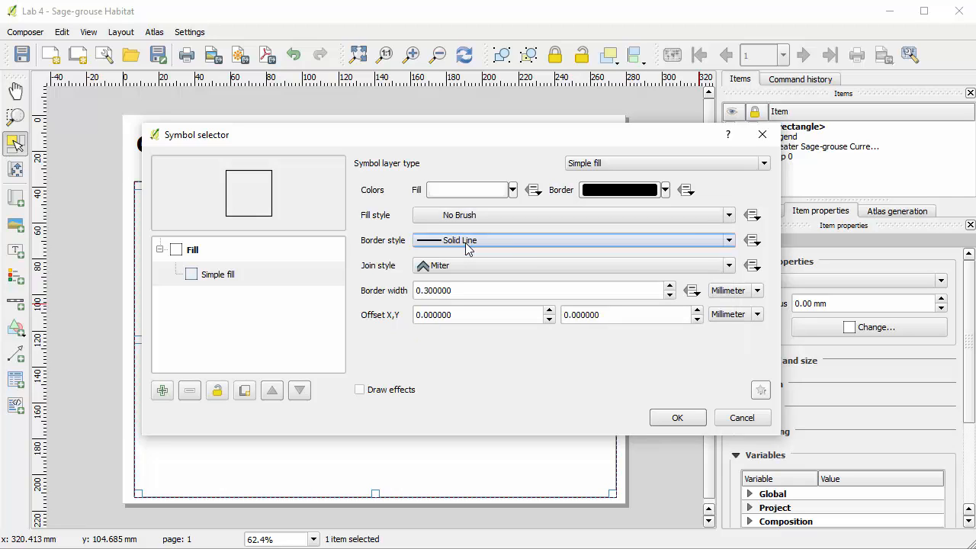
{"action": "left_click", "coordinate": [465, 287]}
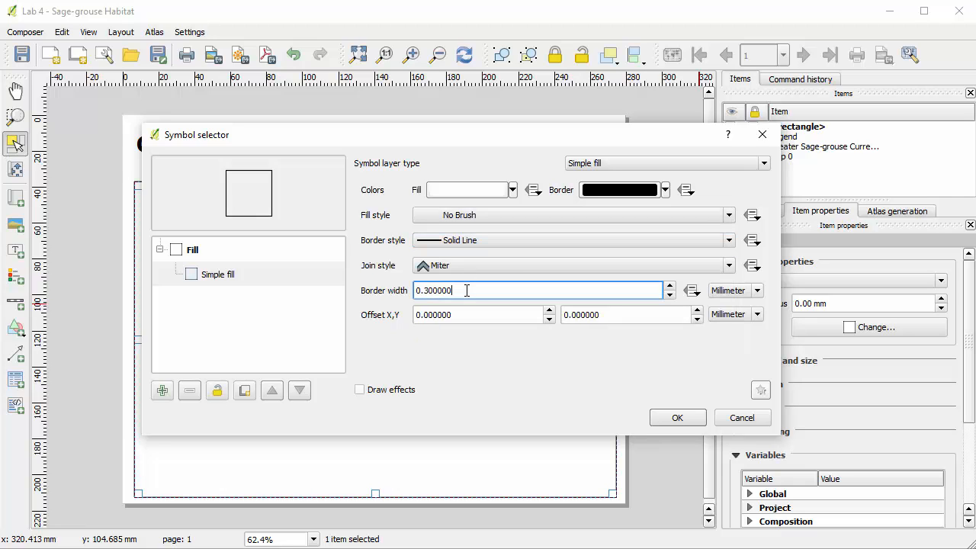
{"action": "left_click_drag", "start_coordinate": [465, 288], "coordinate": [360, 294]}
{"action": "type", "text": "1.0"}
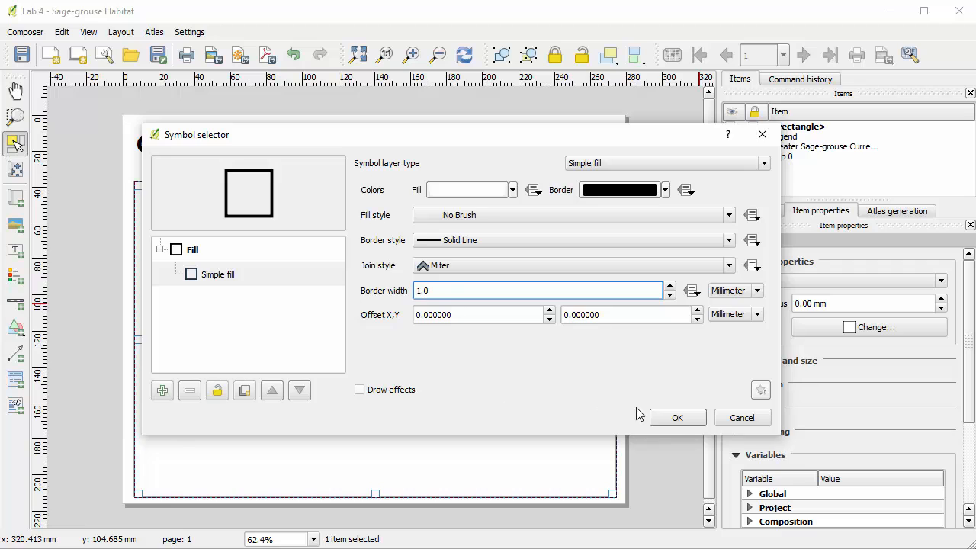
{"action": "left_click", "coordinate": [675, 419]}
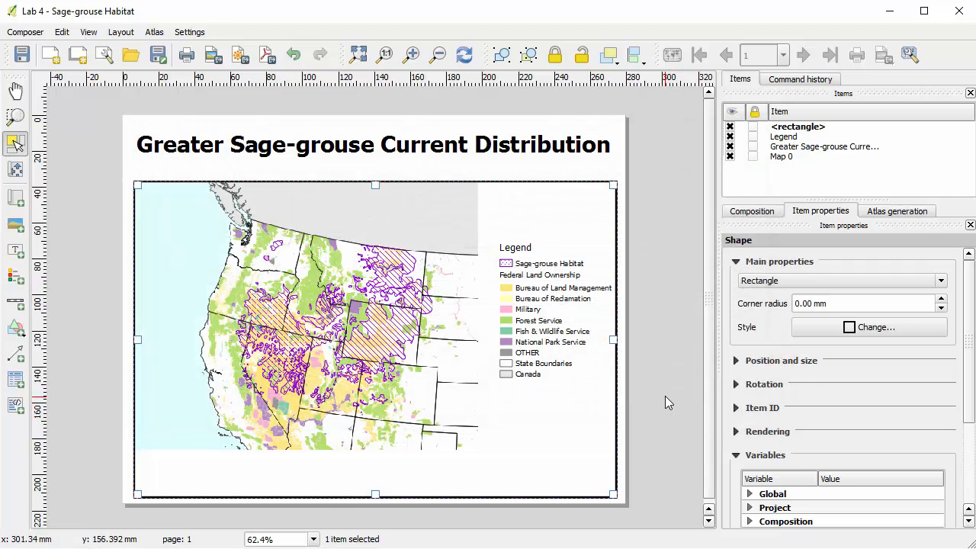
{"action": "left_click", "coordinate": [665, 397]}
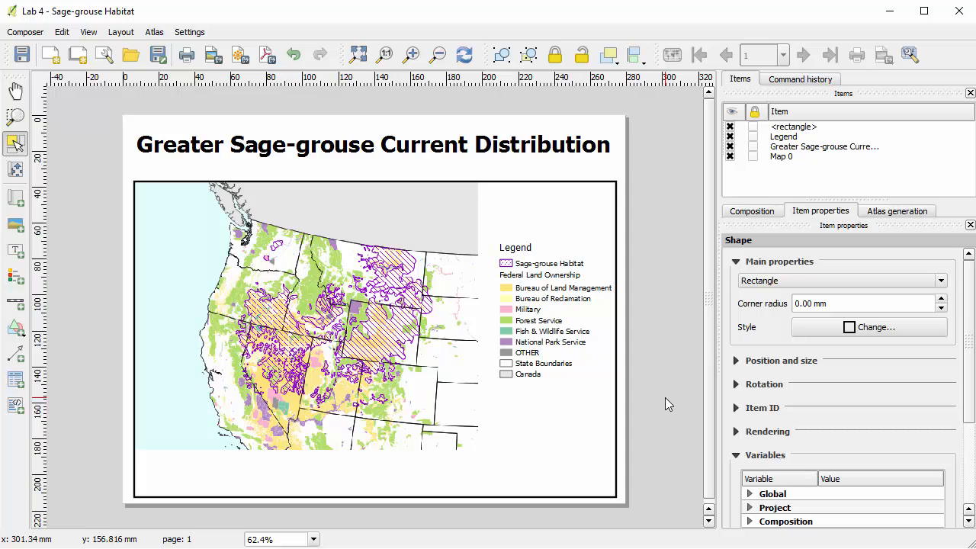
Lock the frame rectangle, check that the map and legend beneath it are selectable, and clear the selection.
{"action": "left_click", "coordinate": [578, 214]}
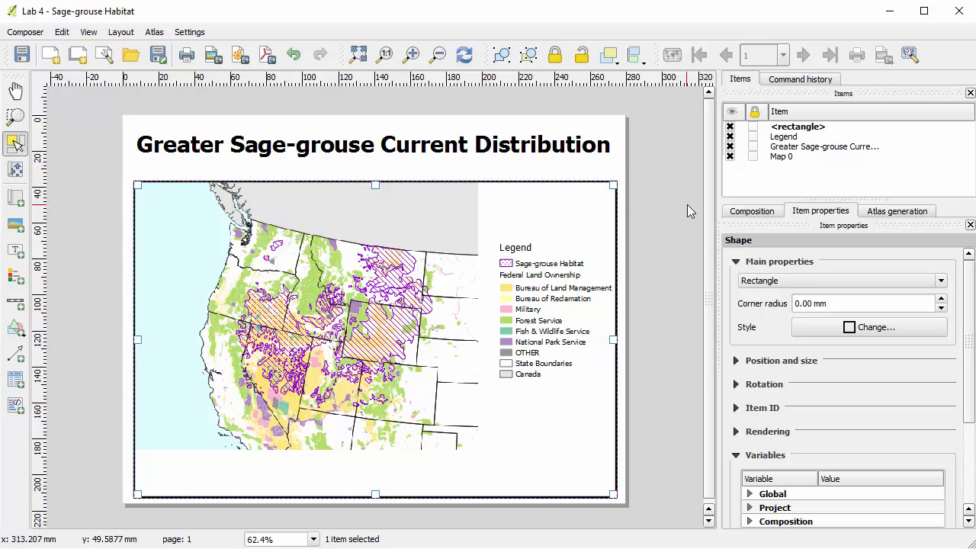
{"action": "left_click", "coordinate": [753, 127]}
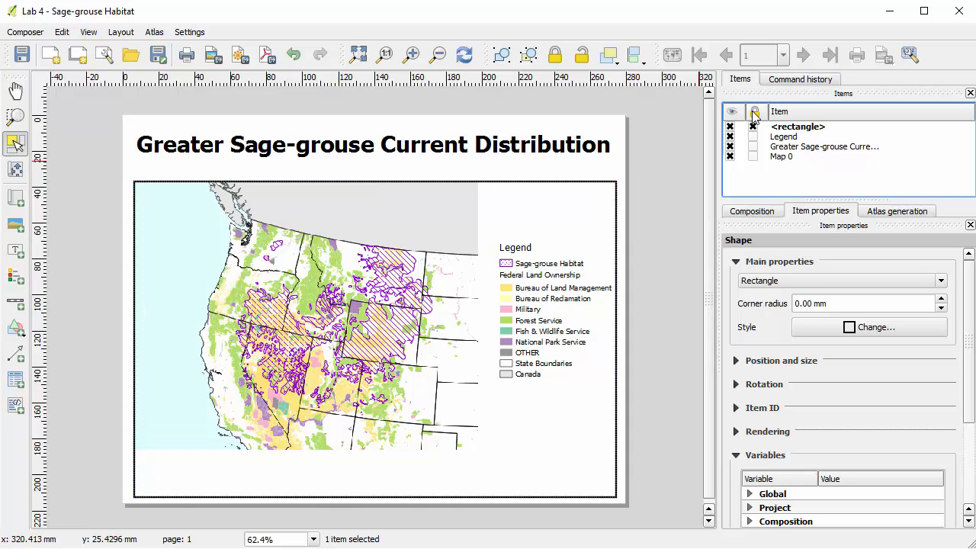
{"action": "left_click", "coordinate": [639, 224]}
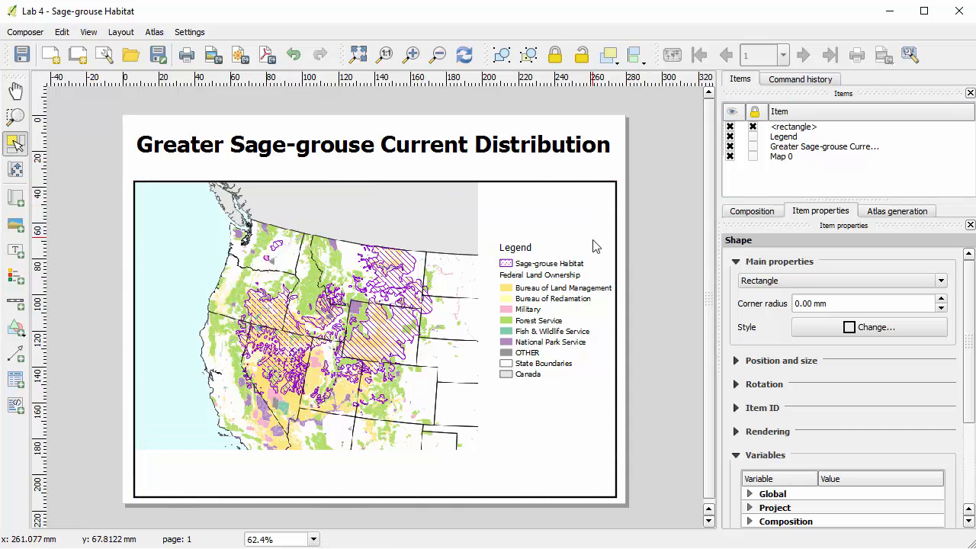
{"action": "left_click", "coordinate": [517, 274]}
{"action": "left_click", "coordinate": [467, 274]}
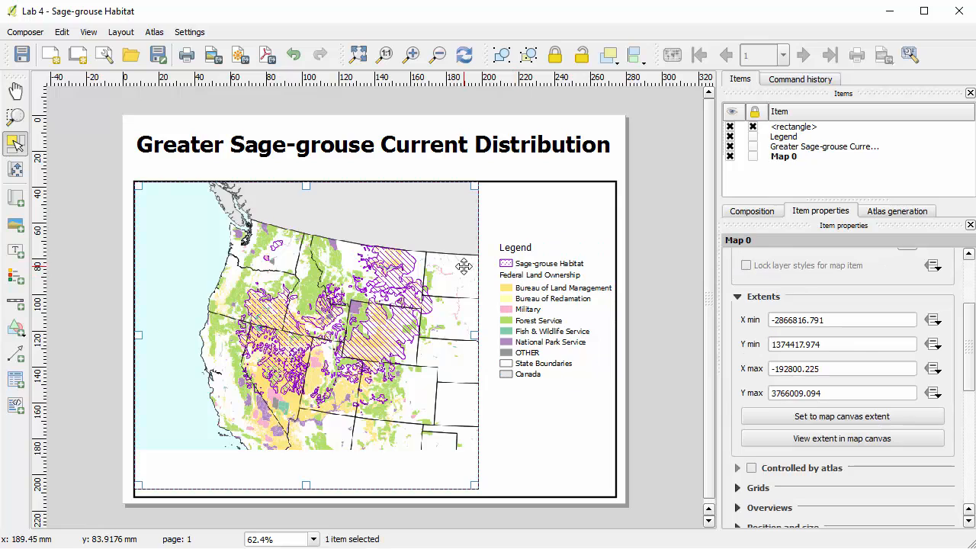
{"action": "left_click", "coordinate": [536, 262]}
{"action": "left_click", "coordinate": [662, 219]}
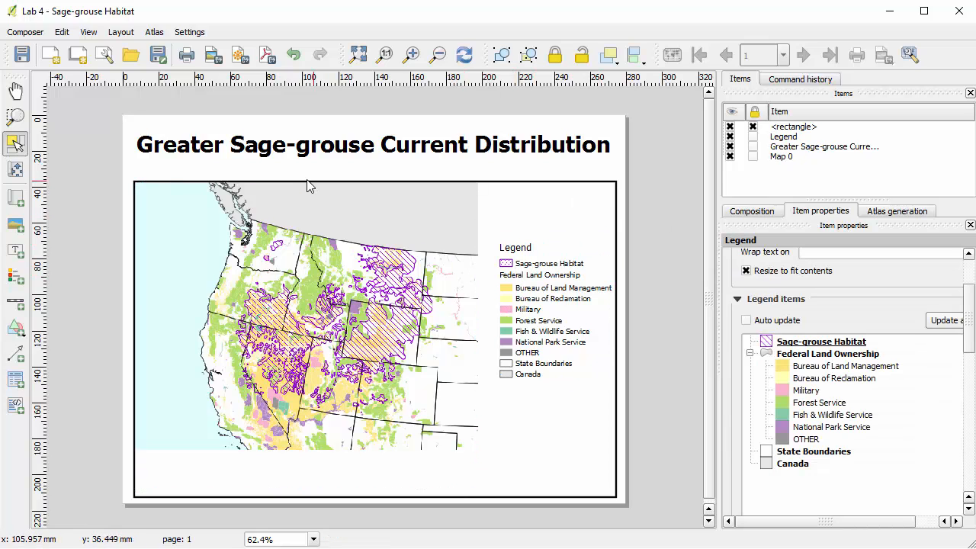
Add a text label below the legend reading "The National Atlas & USFWS" with "Date: September 18th, 2016" on a second line.
{"action": "left_click", "coordinate": [16, 253]}
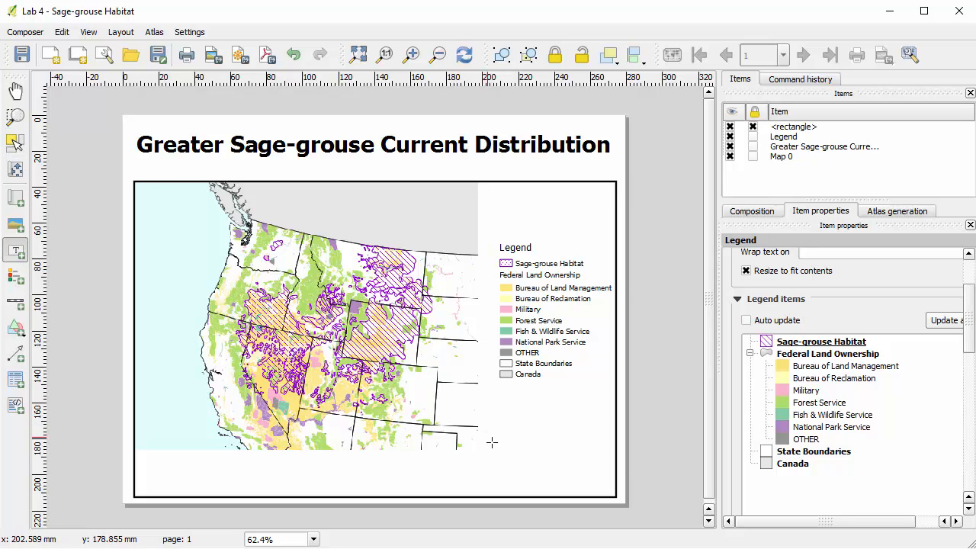
{"action": "left_click_drag", "start_coordinate": [492, 400], "coordinate": [608, 440]}
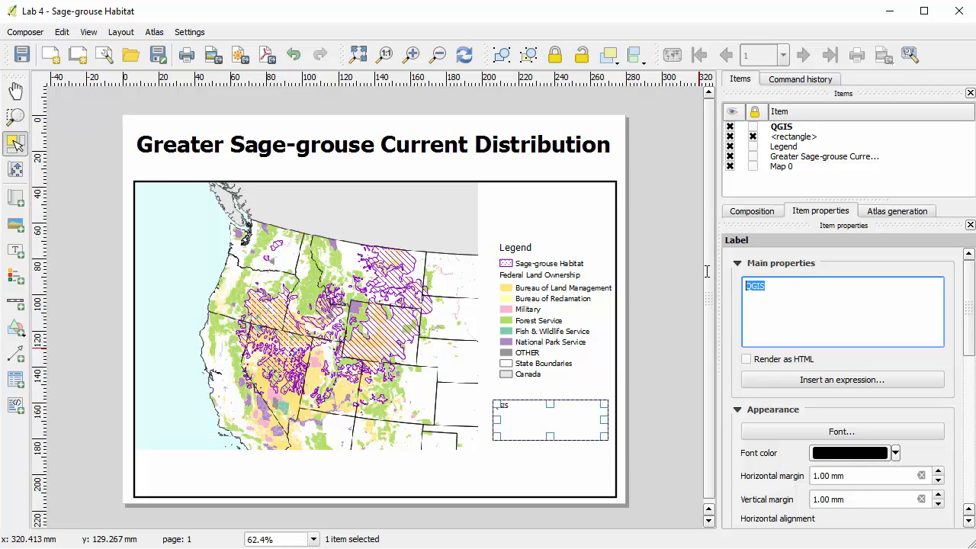
{"action": "type", "text": "The Nati"}
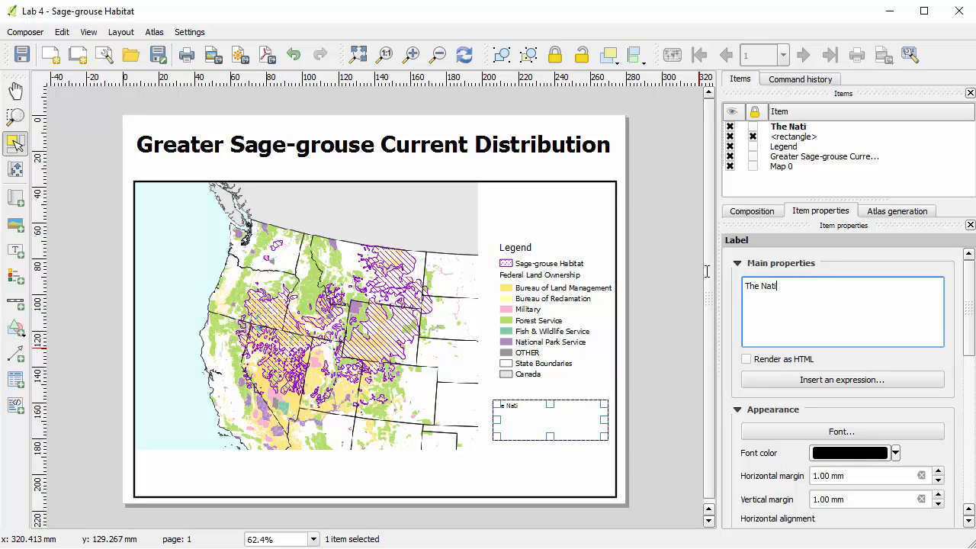
{"action": "type", "text": "onal AStlas & U"}
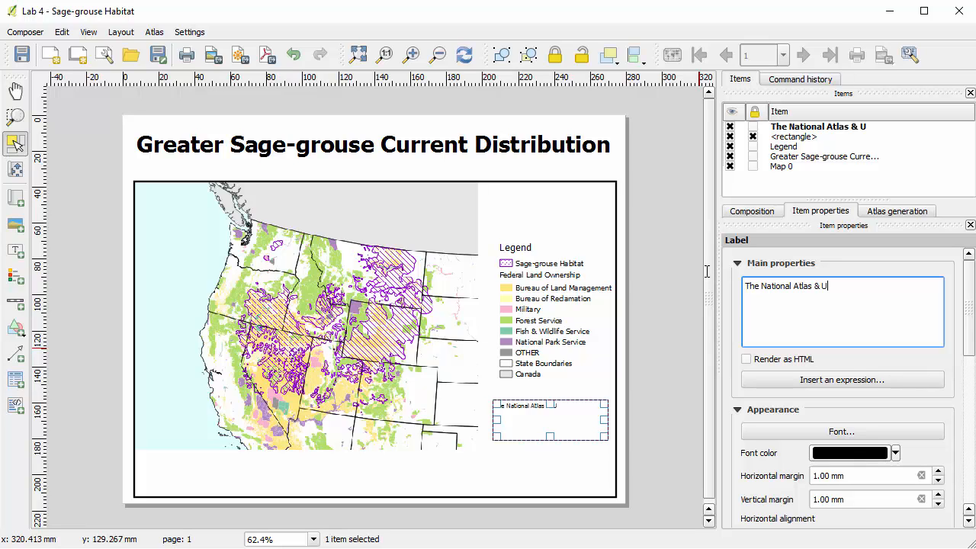
{"action": "type", "text": "SFWDat:"}
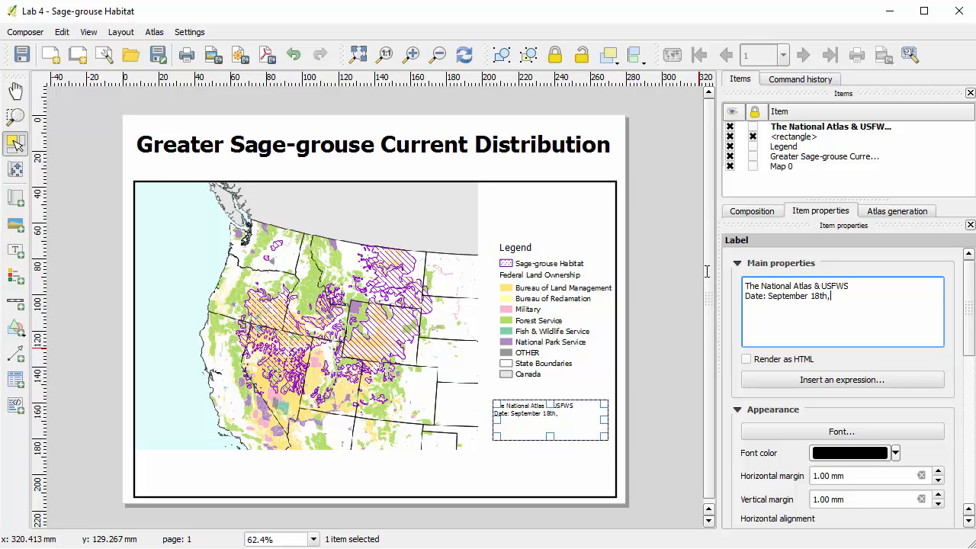
{"action": "type", "text": "2016"}
Reduce the source label's height to fit its two lines and move it lower, level with the map's bottom edge.
{"action": "left_click", "coordinate": [672, 342]}
{"action": "left_click", "coordinate": [543, 415]}
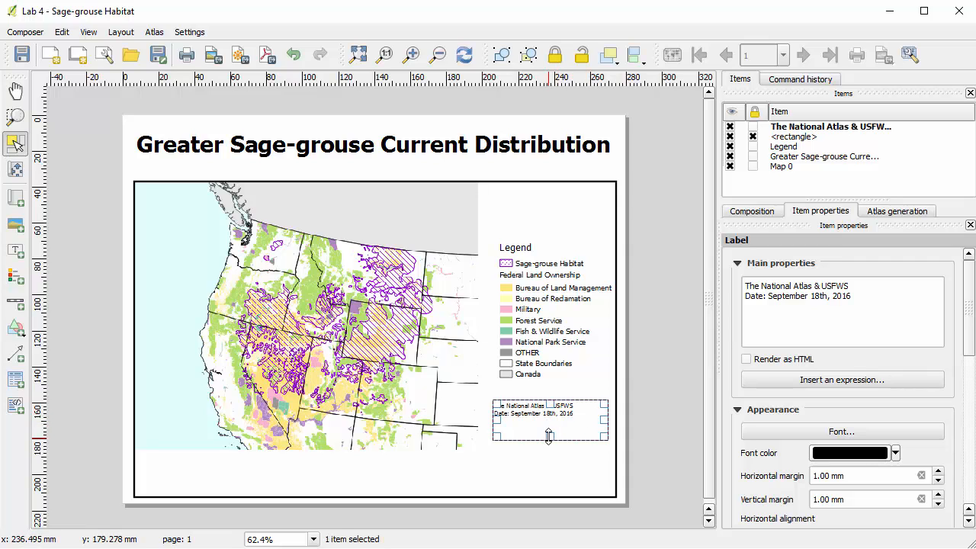
{"action": "mouse_move", "coordinate": [549, 437]}
{"action": "left_mouse_down"}
{"action": "mouse_move", "coordinate": [549, 420]}
{"action": "mouse_move", "coordinate": [532, 442]}
{"action": "left_mouse_up"}
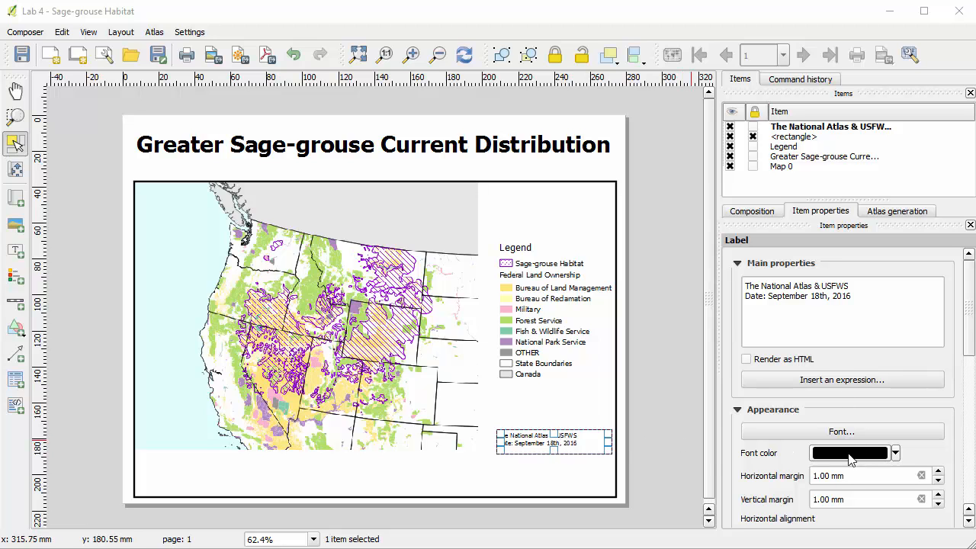
Set the source label's font to Times New Roman, Normal style, size 8, and deselect the label.
{"action": "left_click", "coordinate": [868, 430]}
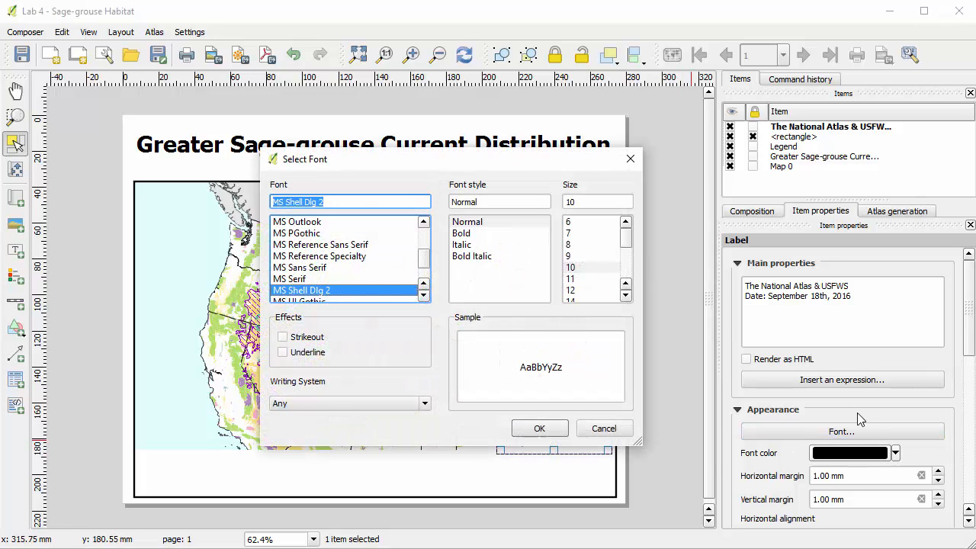
{"action": "left_click", "coordinate": [579, 257]}
{"action": "left_click", "coordinate": [578, 245]}
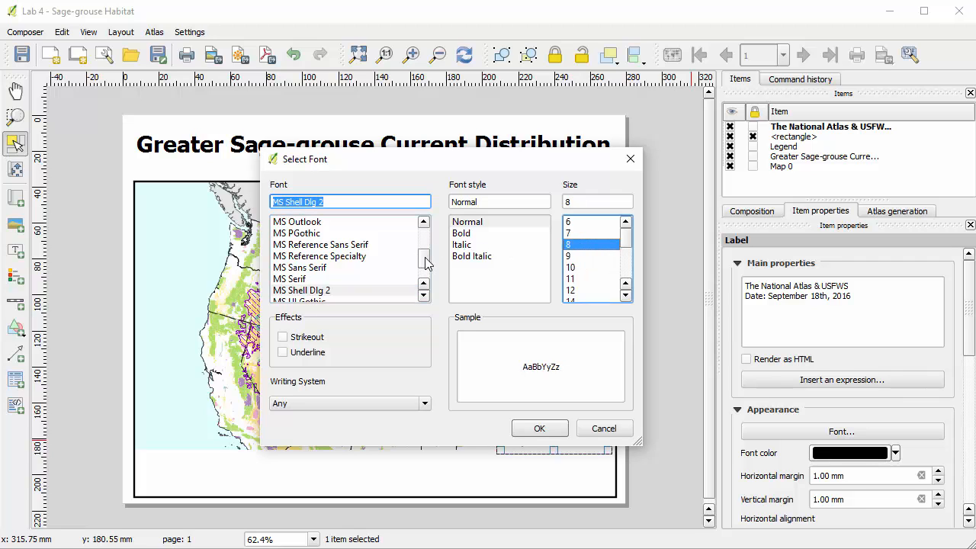
{"action": "left_click_drag", "start_coordinate": [423, 260], "coordinate": [433, 275]}
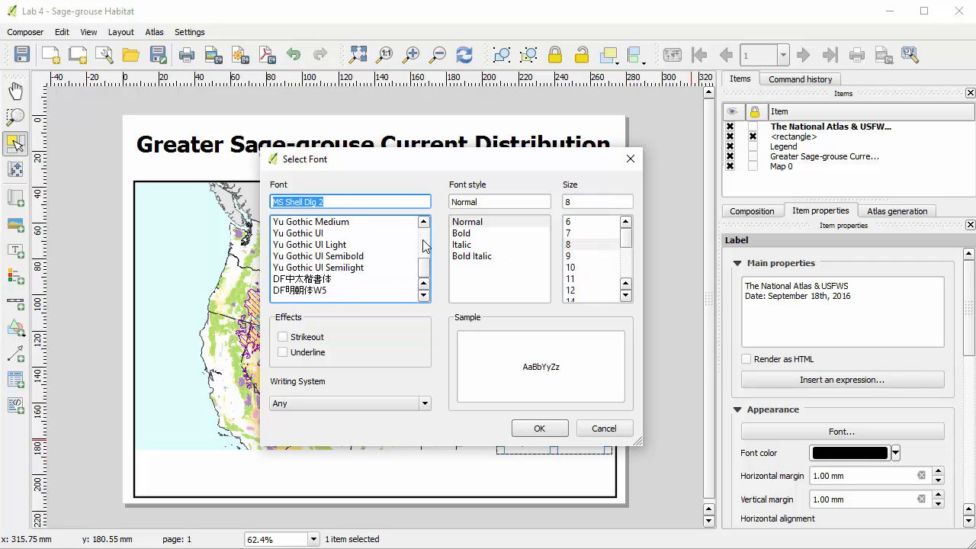
{"action": "scroll", "coordinate": [425, 246], "scroll_direction": "up", "scroll_amount": 9}
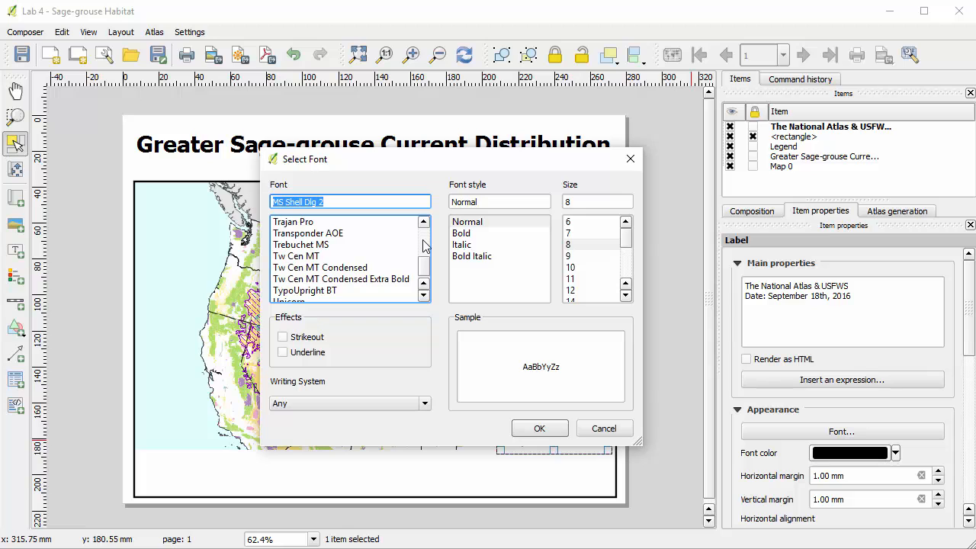
{"action": "scroll", "coordinate": [426, 245], "scroll_direction": "up", "scroll_amount": 2}
{"action": "scroll", "coordinate": [425, 244], "scroll_direction": "up", "scroll_amount": 2}
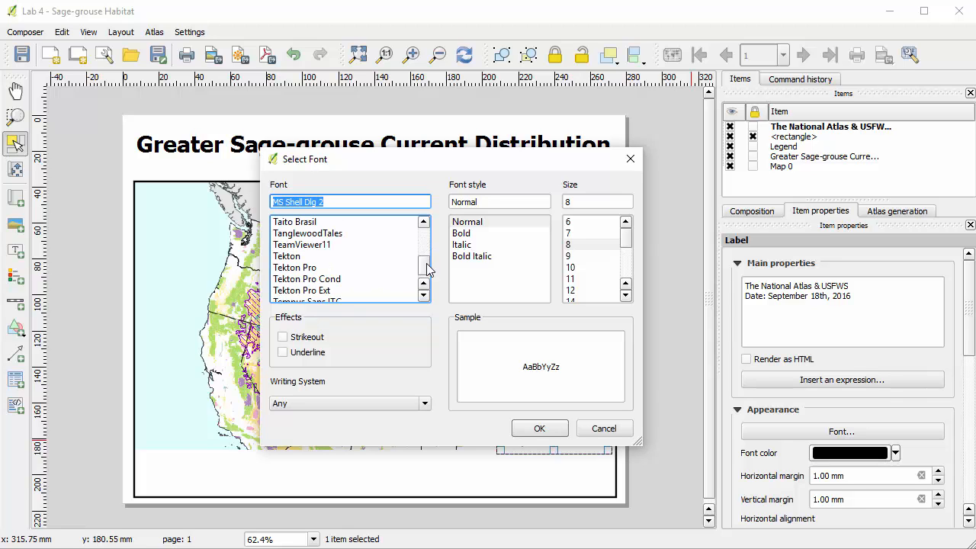
{"action": "scroll", "coordinate": [424, 298], "scroll_direction": "down", "scroll_amount": 2}
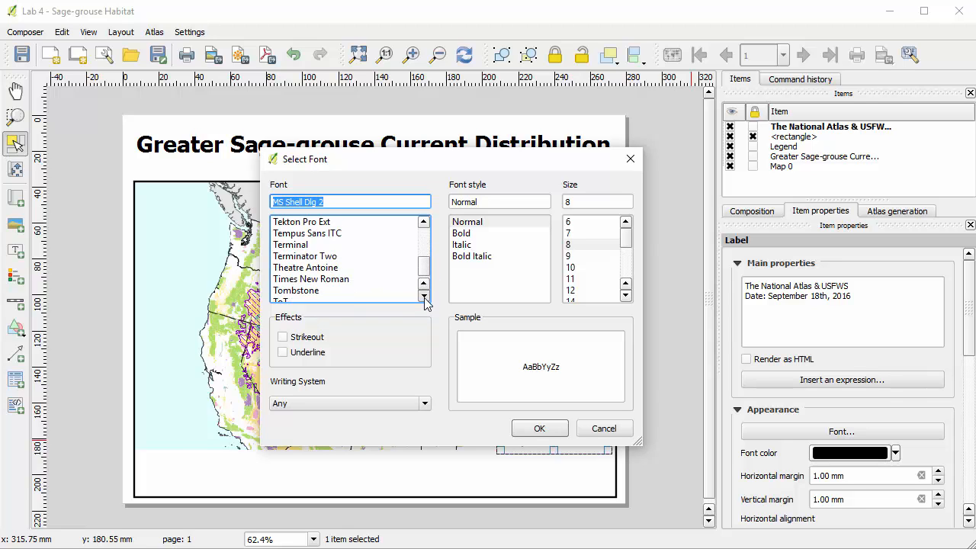
{"action": "left_click", "coordinate": [325, 279]}
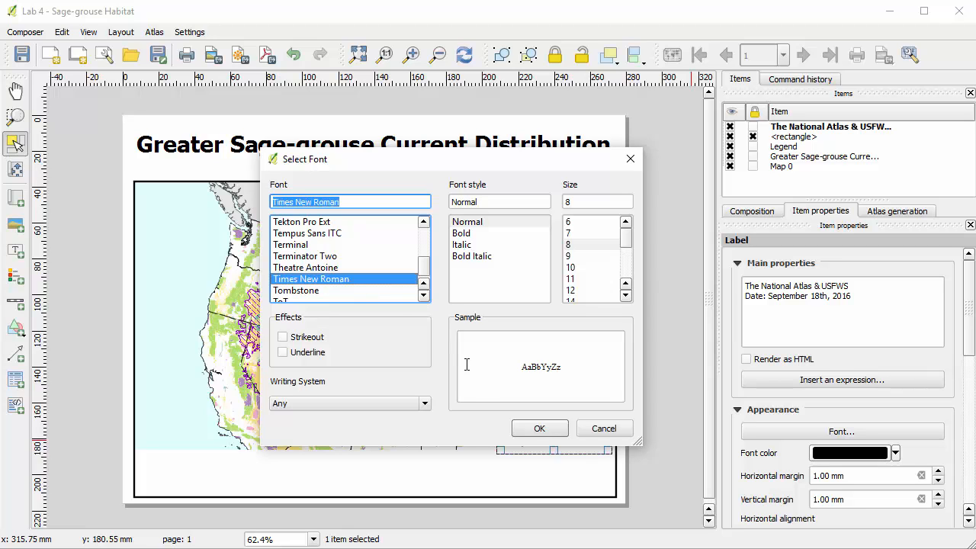
{"action": "left_click", "coordinate": [537, 427]}
{"action": "left_click", "coordinate": [546, 398]}
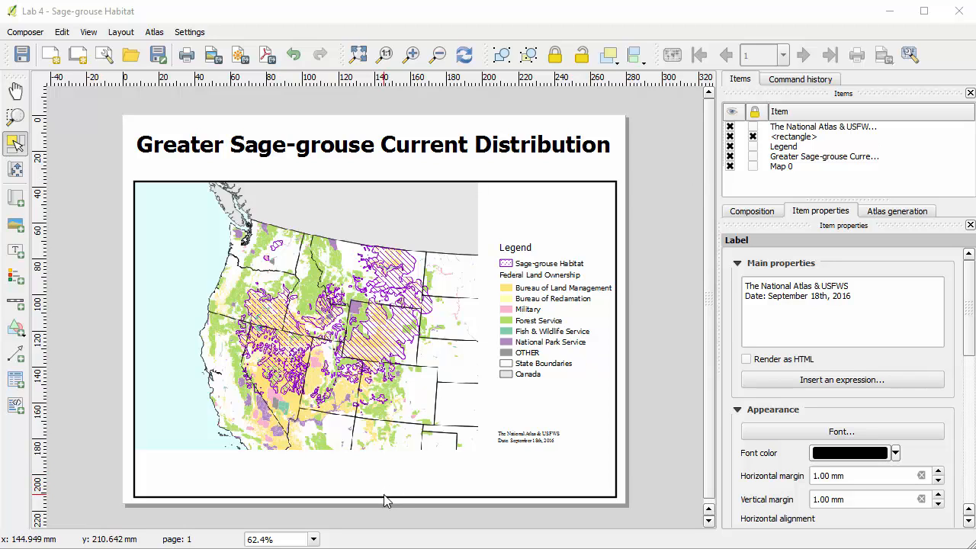
Unlock the frame rectangle and raise its lower edge to just beneath the map image and source label.
{"action": "left_click", "coordinate": [752, 136]}
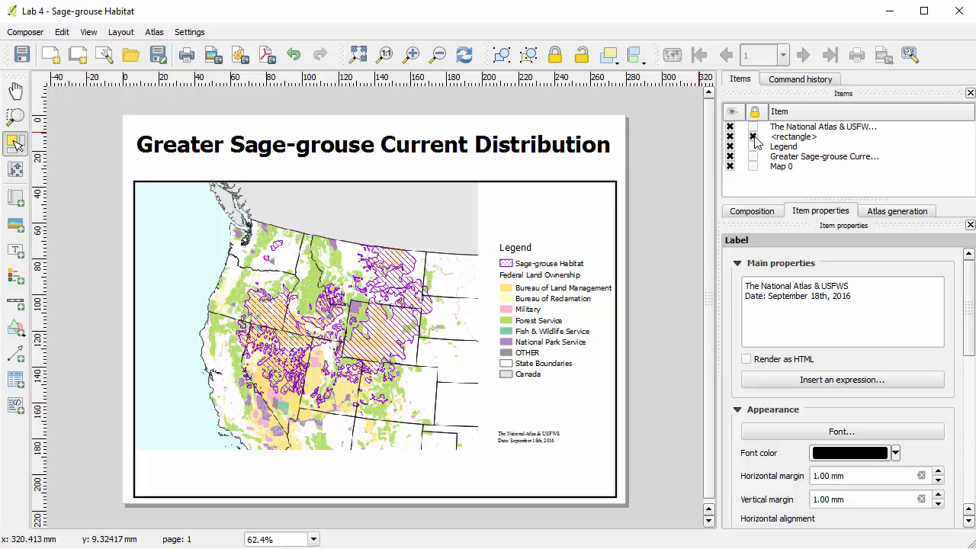
{"action": "left_click", "coordinate": [375, 495]}
{"action": "left_click_drag", "start_coordinate": [375, 494], "coordinate": [376, 450]}
{"action": "left_click", "coordinate": [664, 306]}
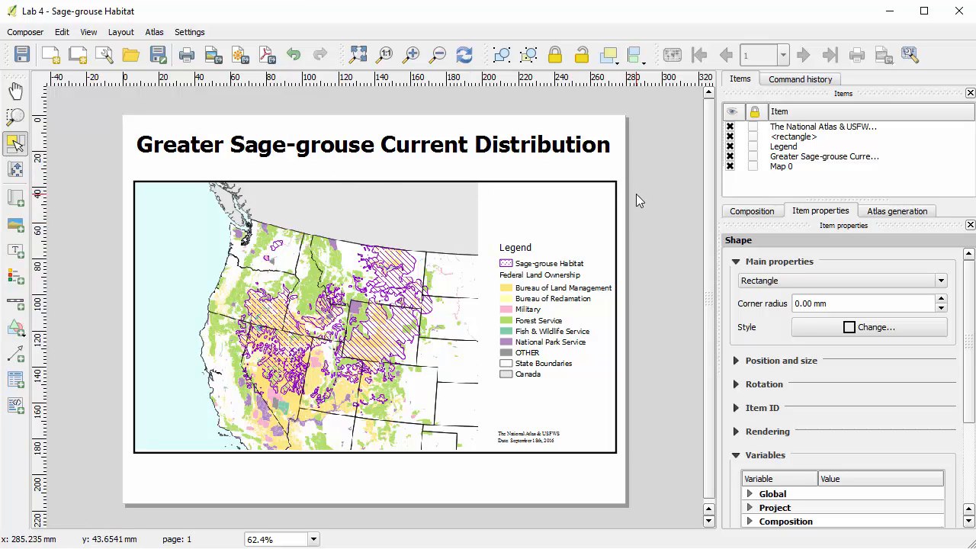
Export the composition as the JPG image "Lab 4 Map" in C:\GST101\Lab 4 Data at 300 dpi.
{"action": "left_click", "coordinate": [213, 56]}
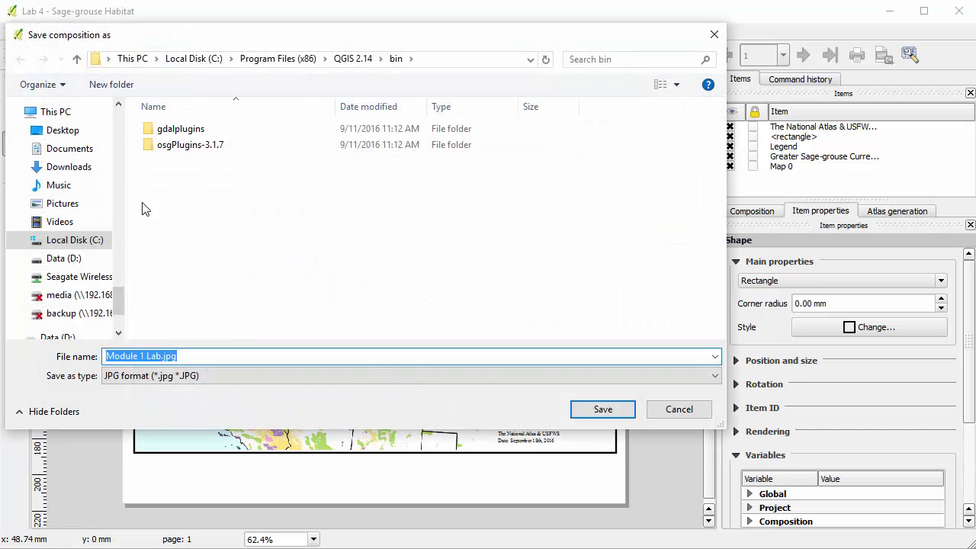
{"action": "left_click", "coordinate": [97, 241]}
{"action": "double_click", "coordinate": [183, 193]}
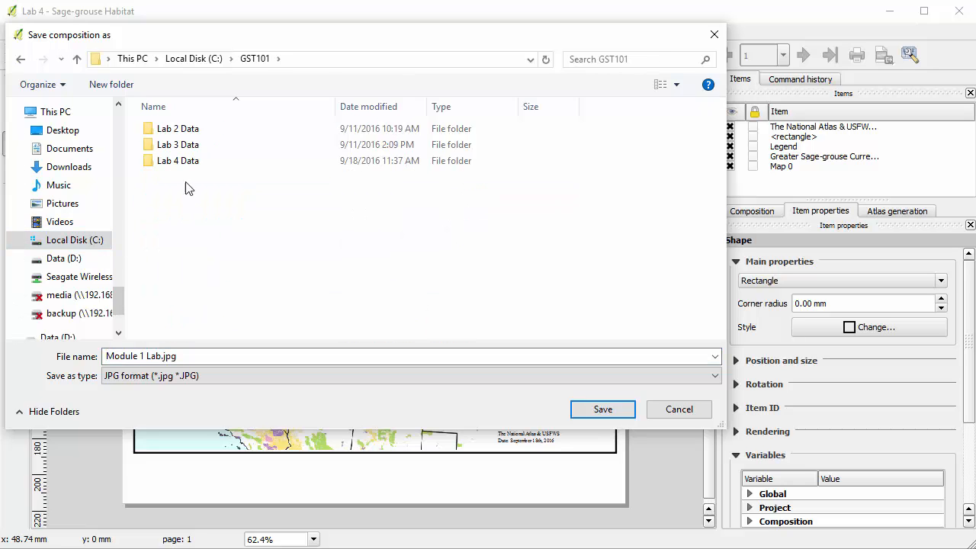
{"action": "double_click", "coordinate": [183, 161]}
{"action": "left_click", "coordinate": [133, 356]}
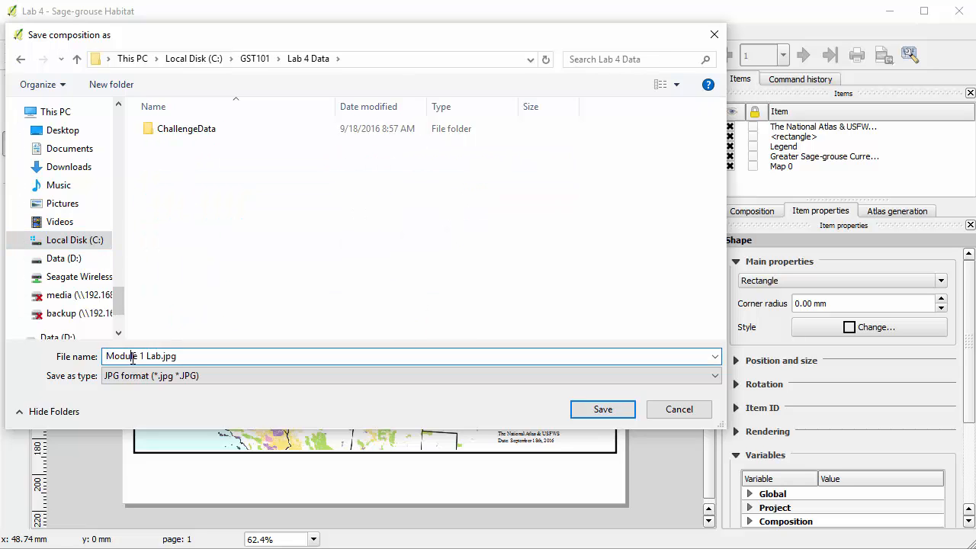
{"action": "left_click_drag", "start_coordinate": [162, 356], "coordinate": [67, 350]}
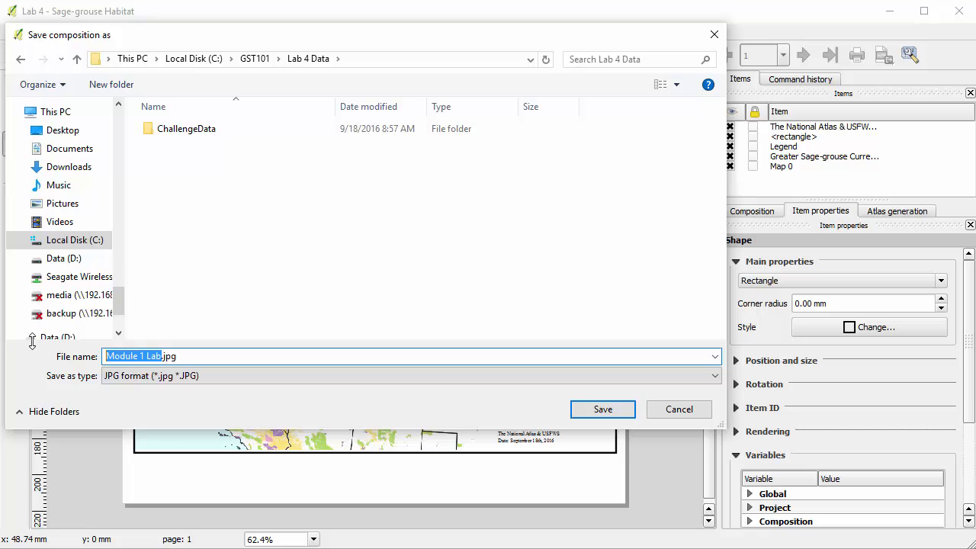
{"action": "type", "text": "Lab "}
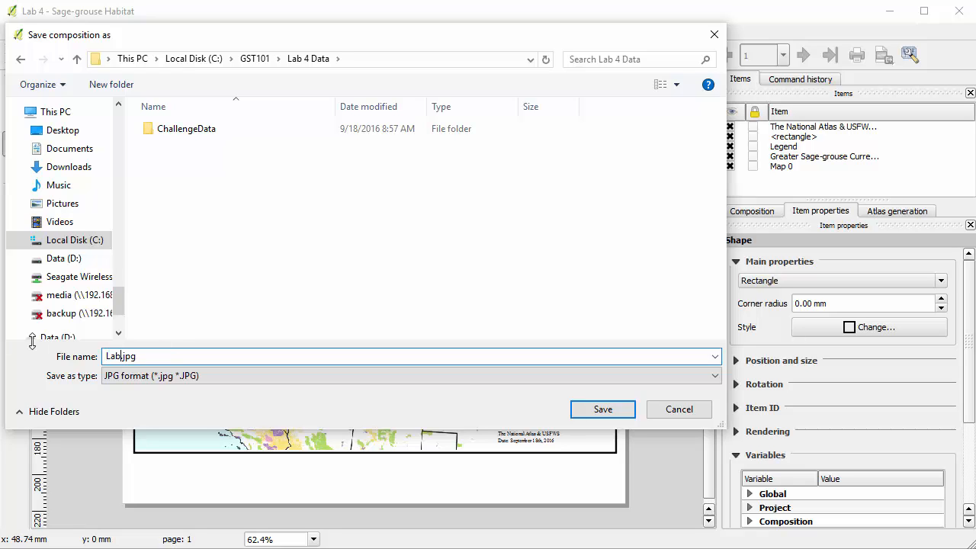
{"action": "type", "text": "4 Map"}
{"action": "key", "text": "Return"}
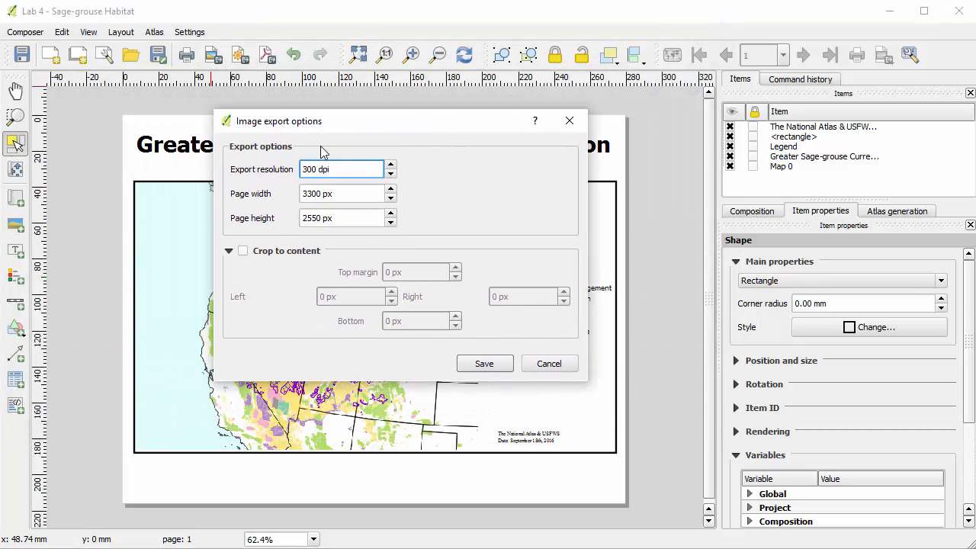
{"action": "left_click", "coordinate": [486, 366]}
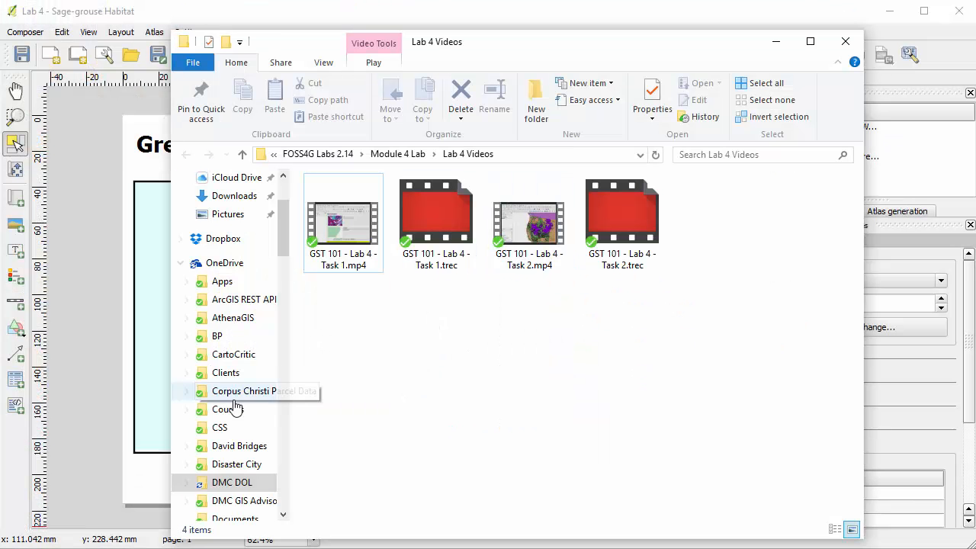
Switch to File Explorer, open Lab 4 Map.jpg from C:\GST101\Lab 4 Data, and enlarge the Photos window to examine the exported map.
{"action": "left_click", "coordinate": [283, 479]}
{"action": "left_click", "coordinate": [248, 333]}
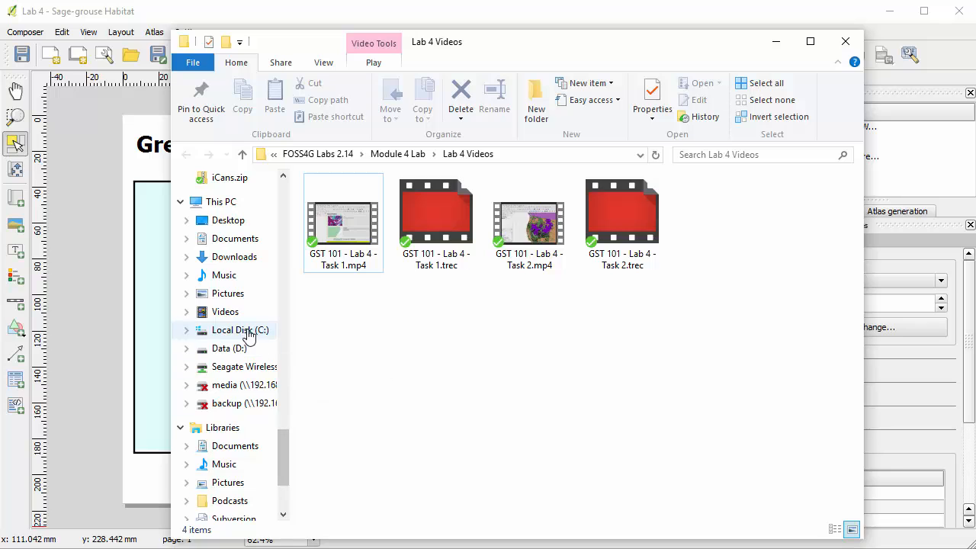
{"action": "double_click", "coordinate": [341, 260]}
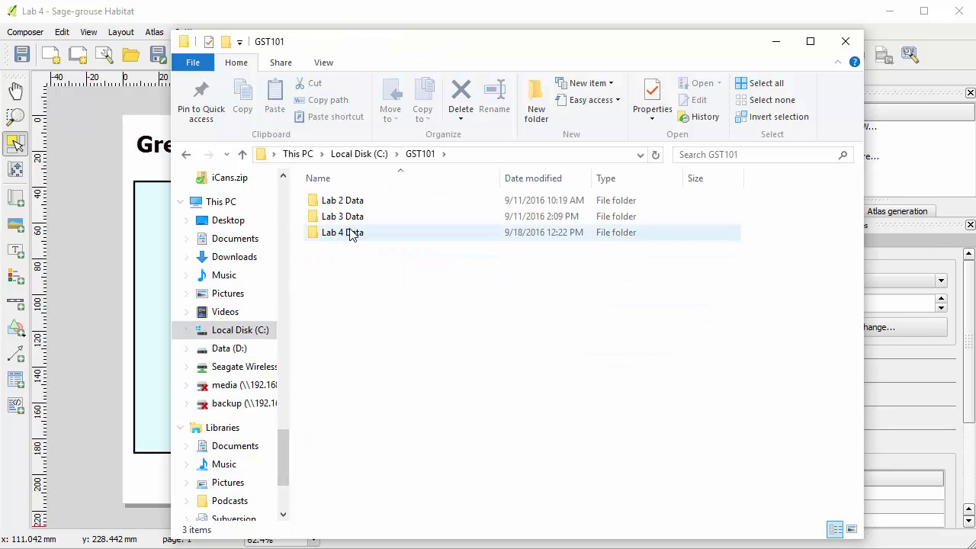
{"action": "double_click", "coordinate": [349, 232]}
{"action": "left_click", "coordinate": [364, 347]}
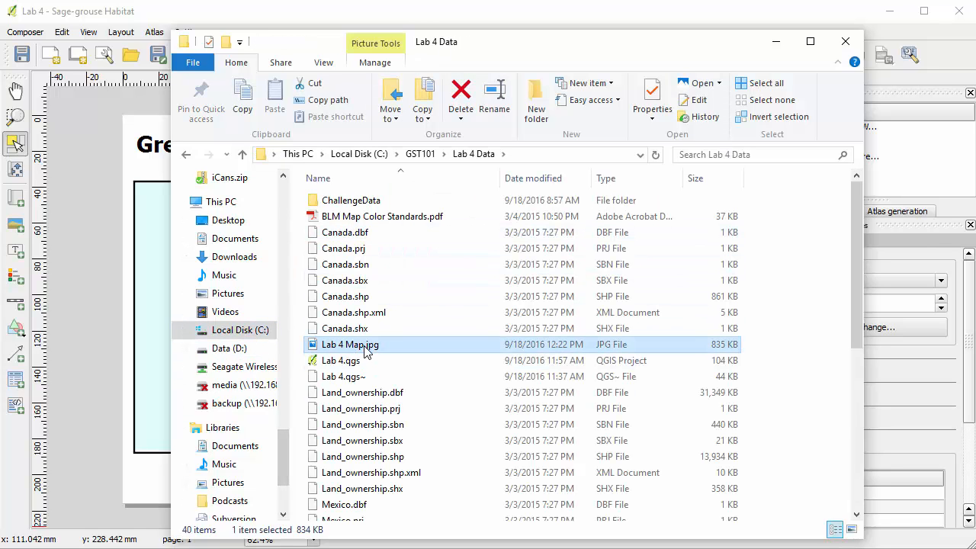
{"action": "key", "text": "Return"}
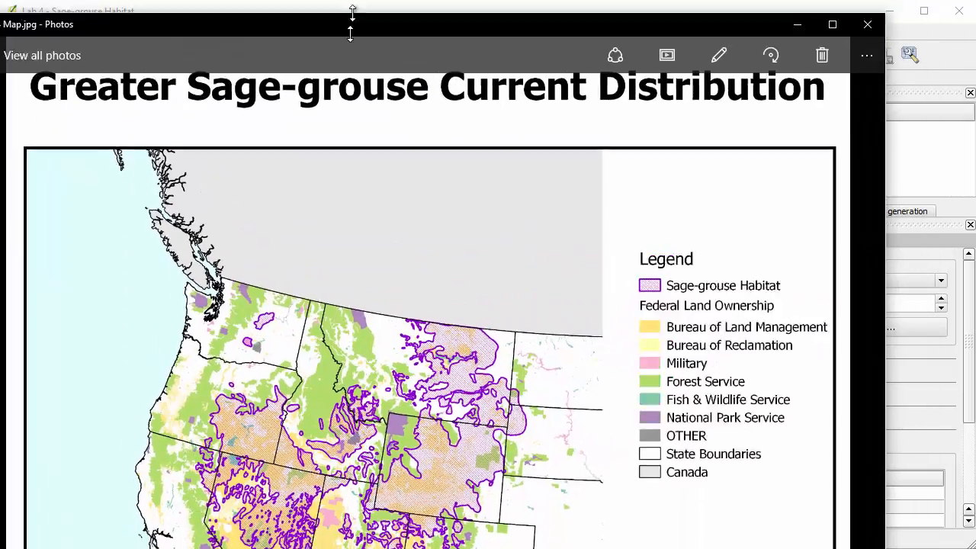
{"action": "left_click_drag", "start_coordinate": [350, 8], "coordinate": [387, 29]}
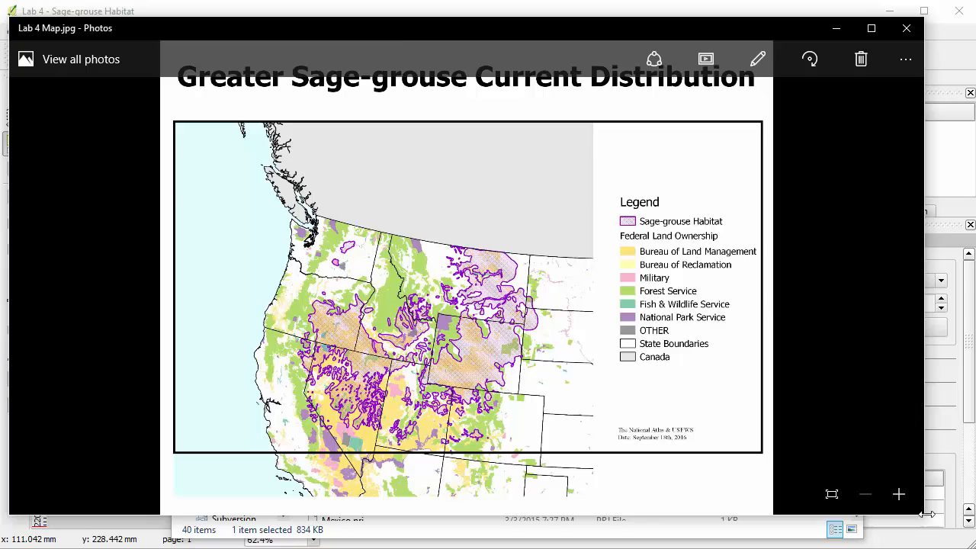
{"action": "left_click_drag", "start_coordinate": [921, 517], "coordinate": [969, 548]}
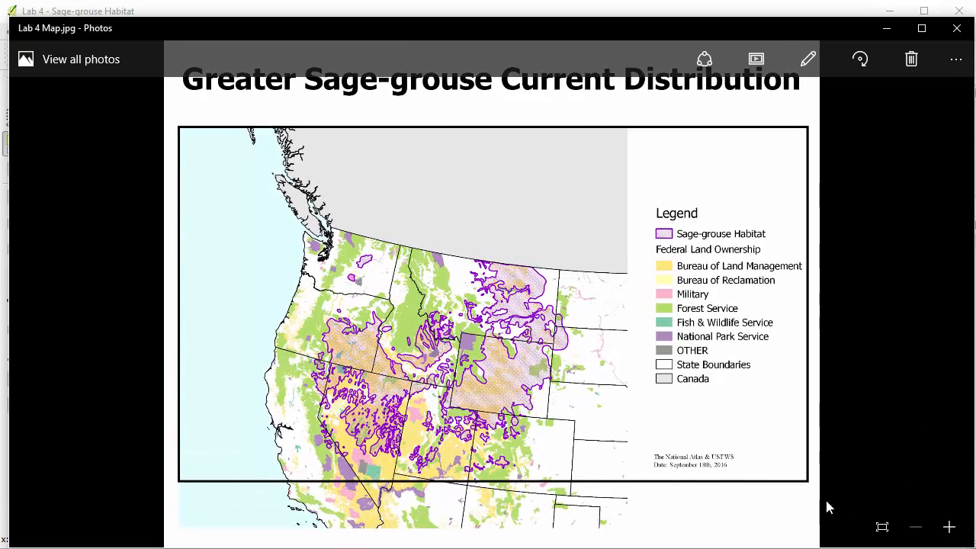